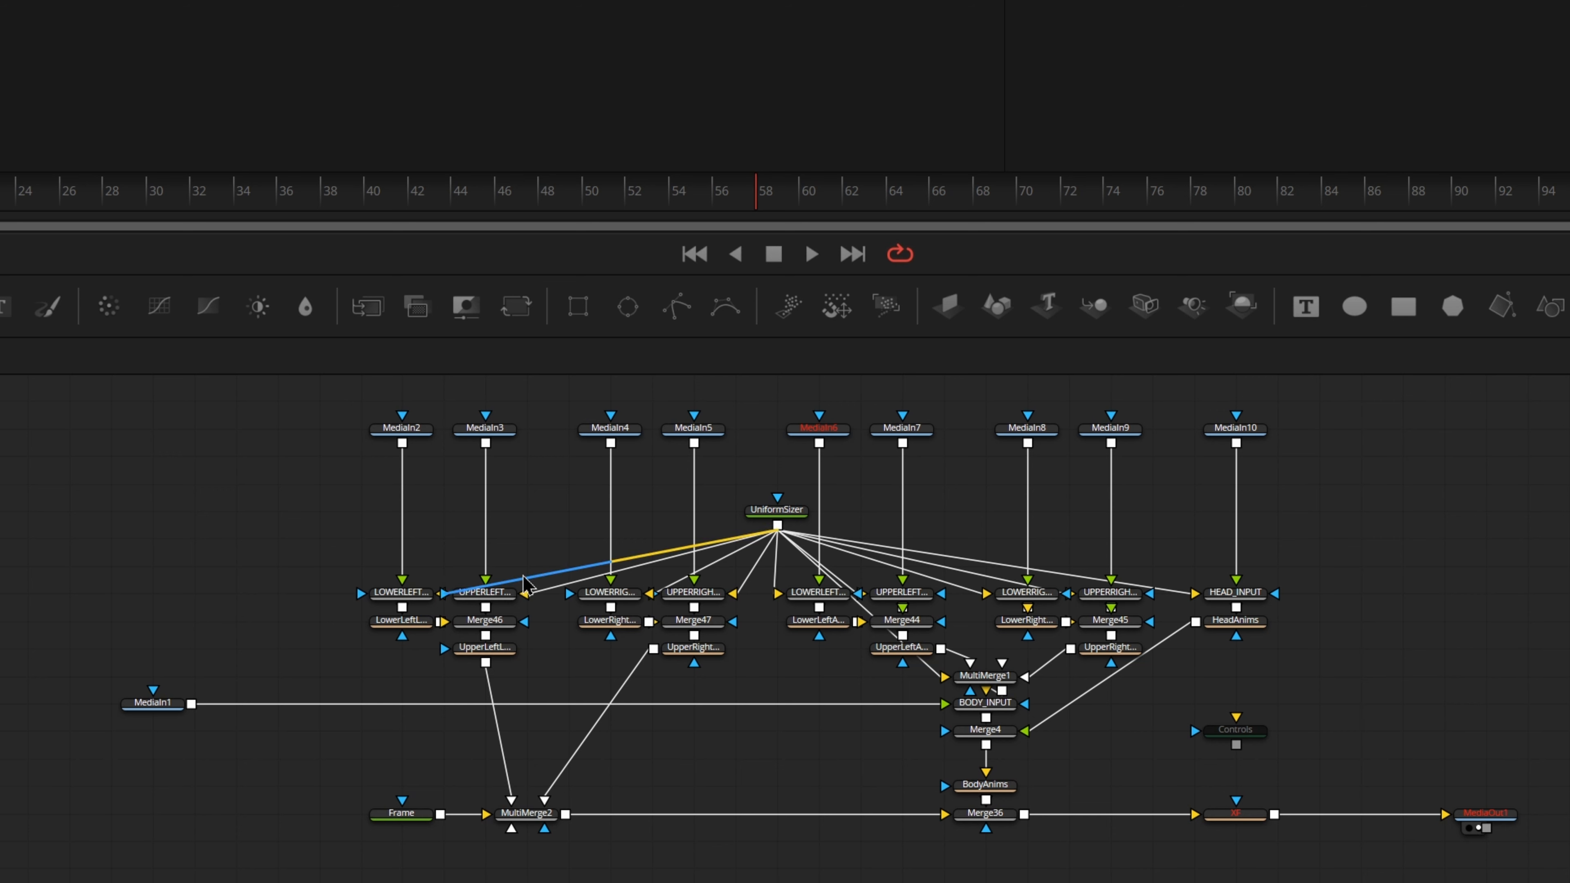
# Step: Select all rig nodes between the MediaIn nodes and MediaOut1, with Controls active, and run The New Macro Creator's script on them
pyautogui.moveTo(303, 501); pyautogui.dragTo(1314, 875)
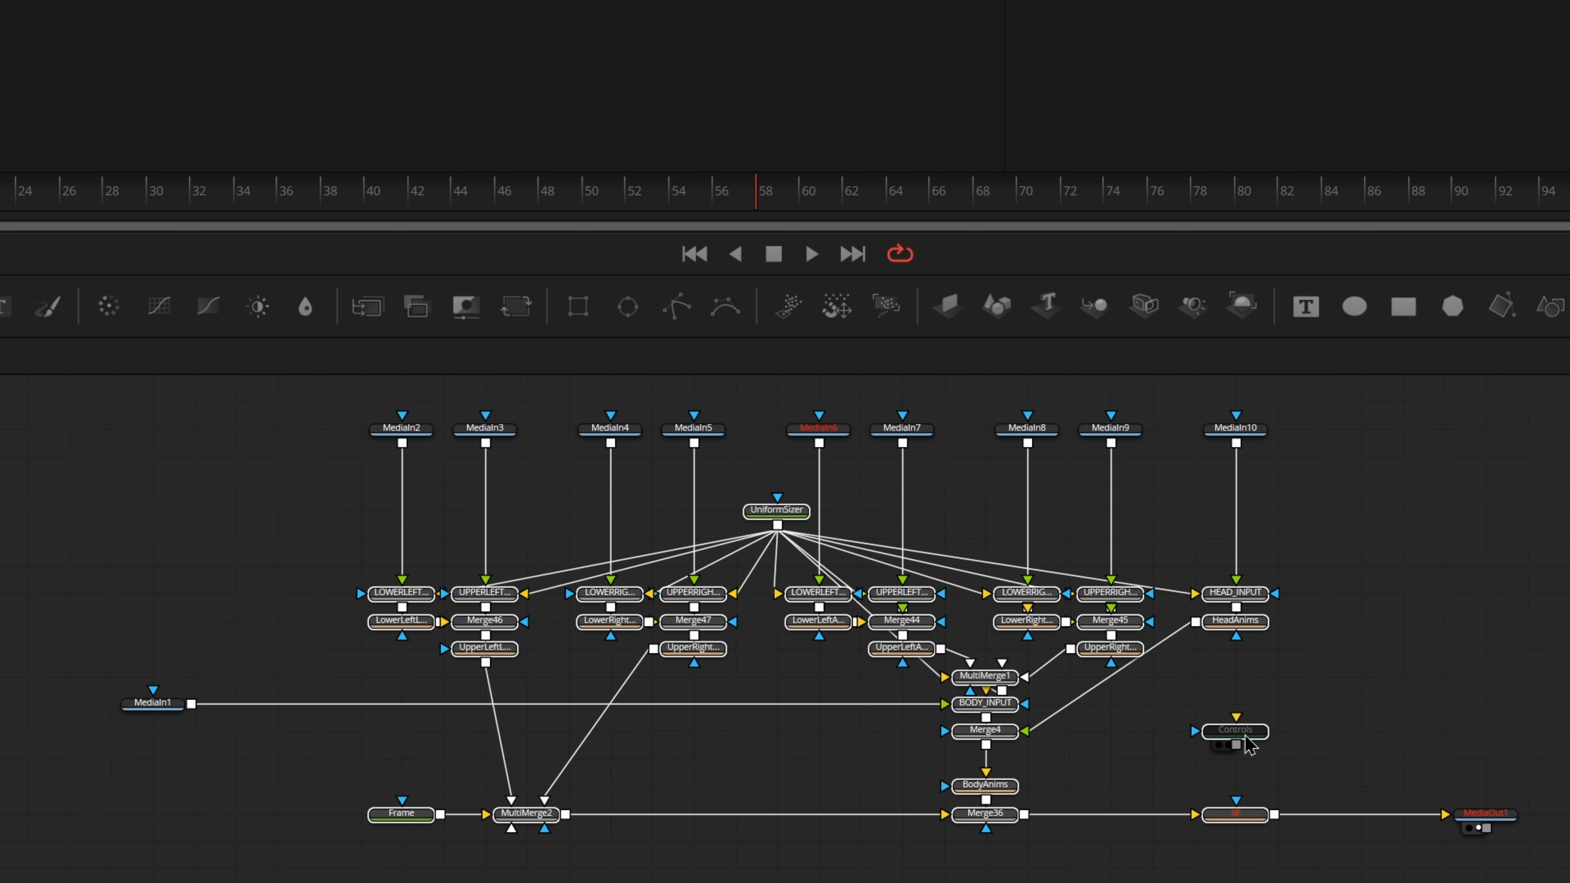
pyautogui.click(1245, 739)
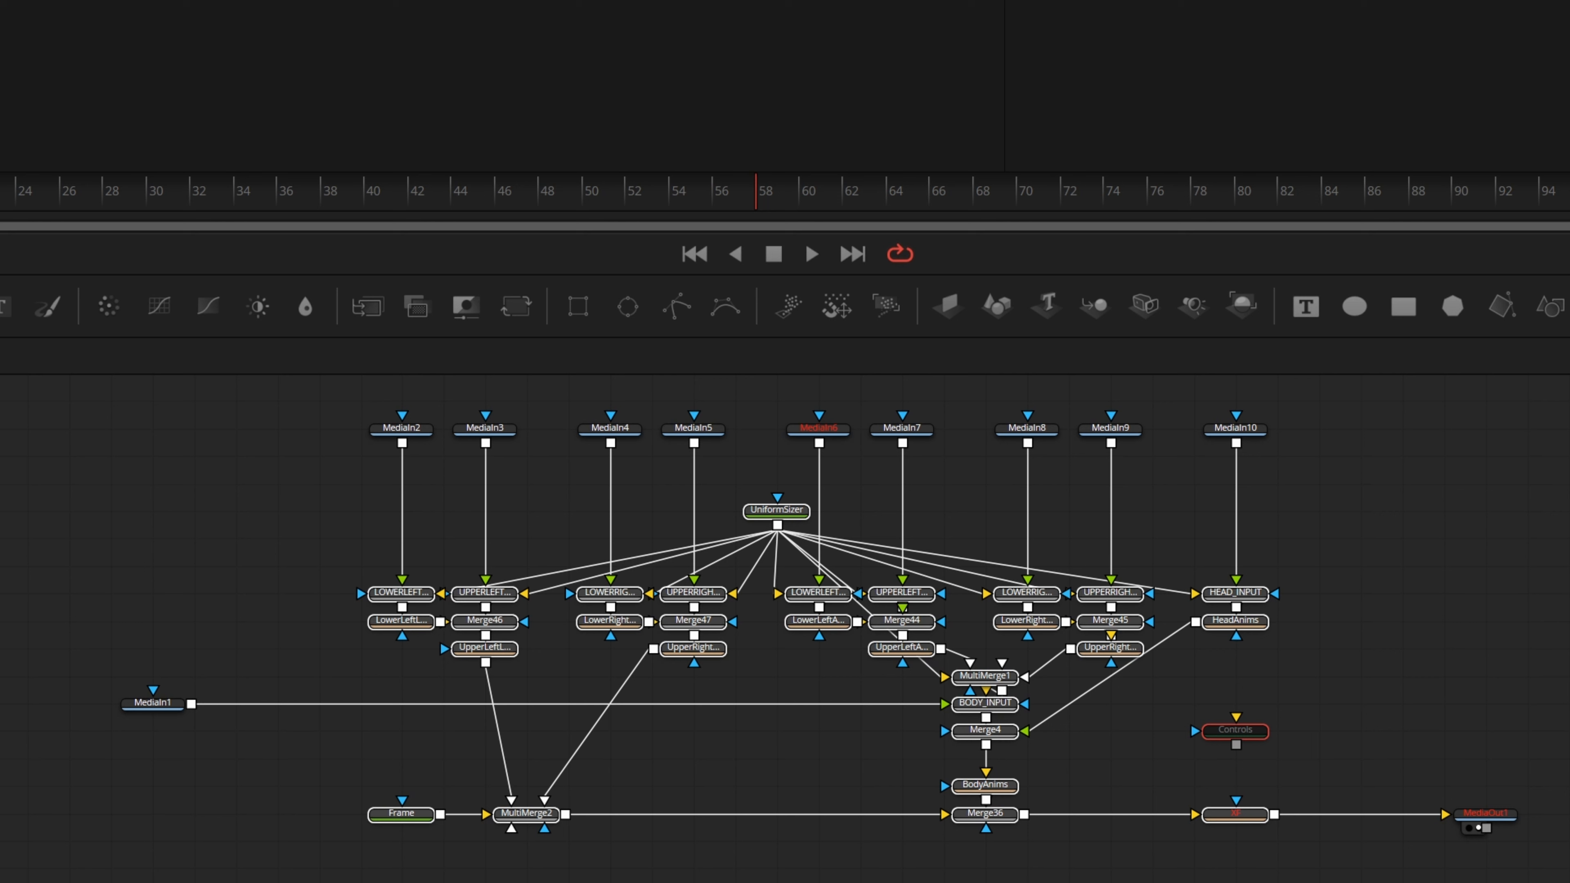
pyautogui.click(331, 0)
pyautogui.moveTo(448, 49)
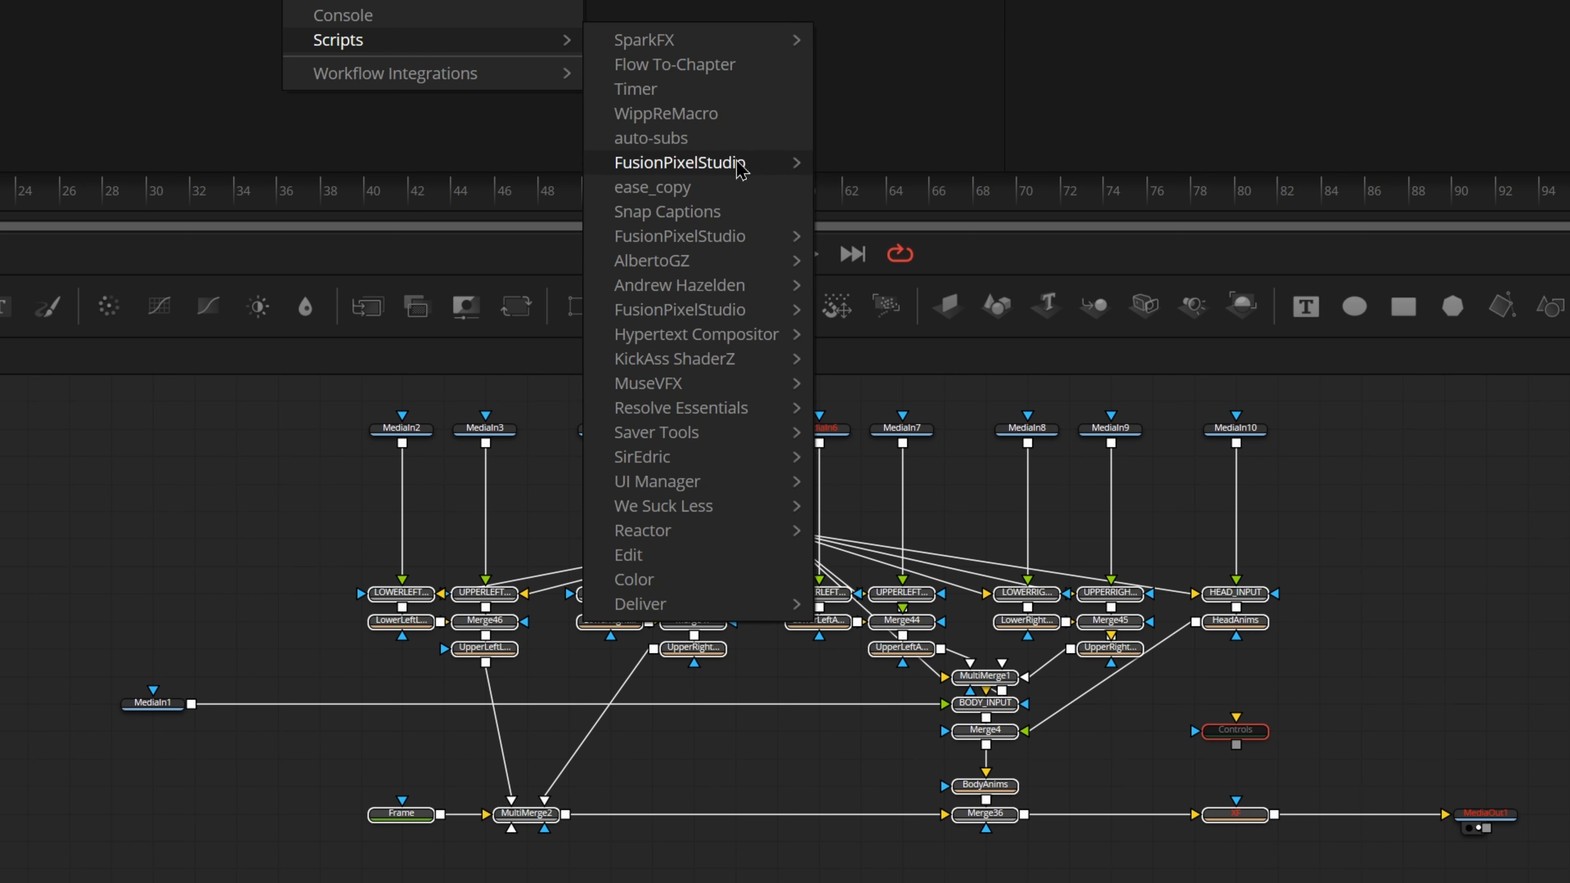
pyautogui.moveTo(740, 168)
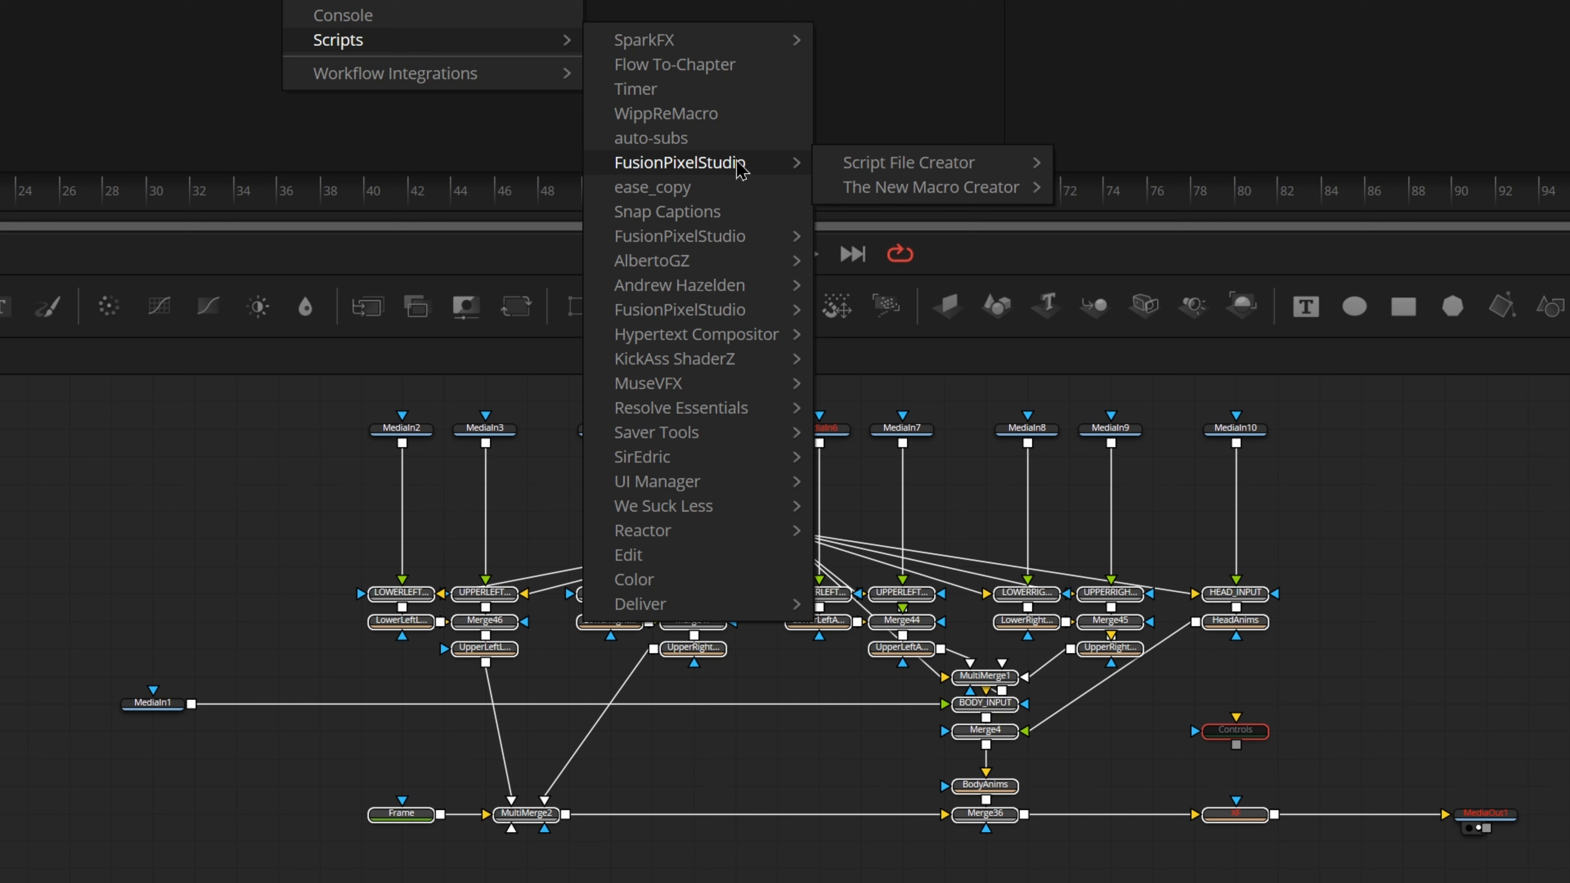
pyautogui.moveTo(714, 250)
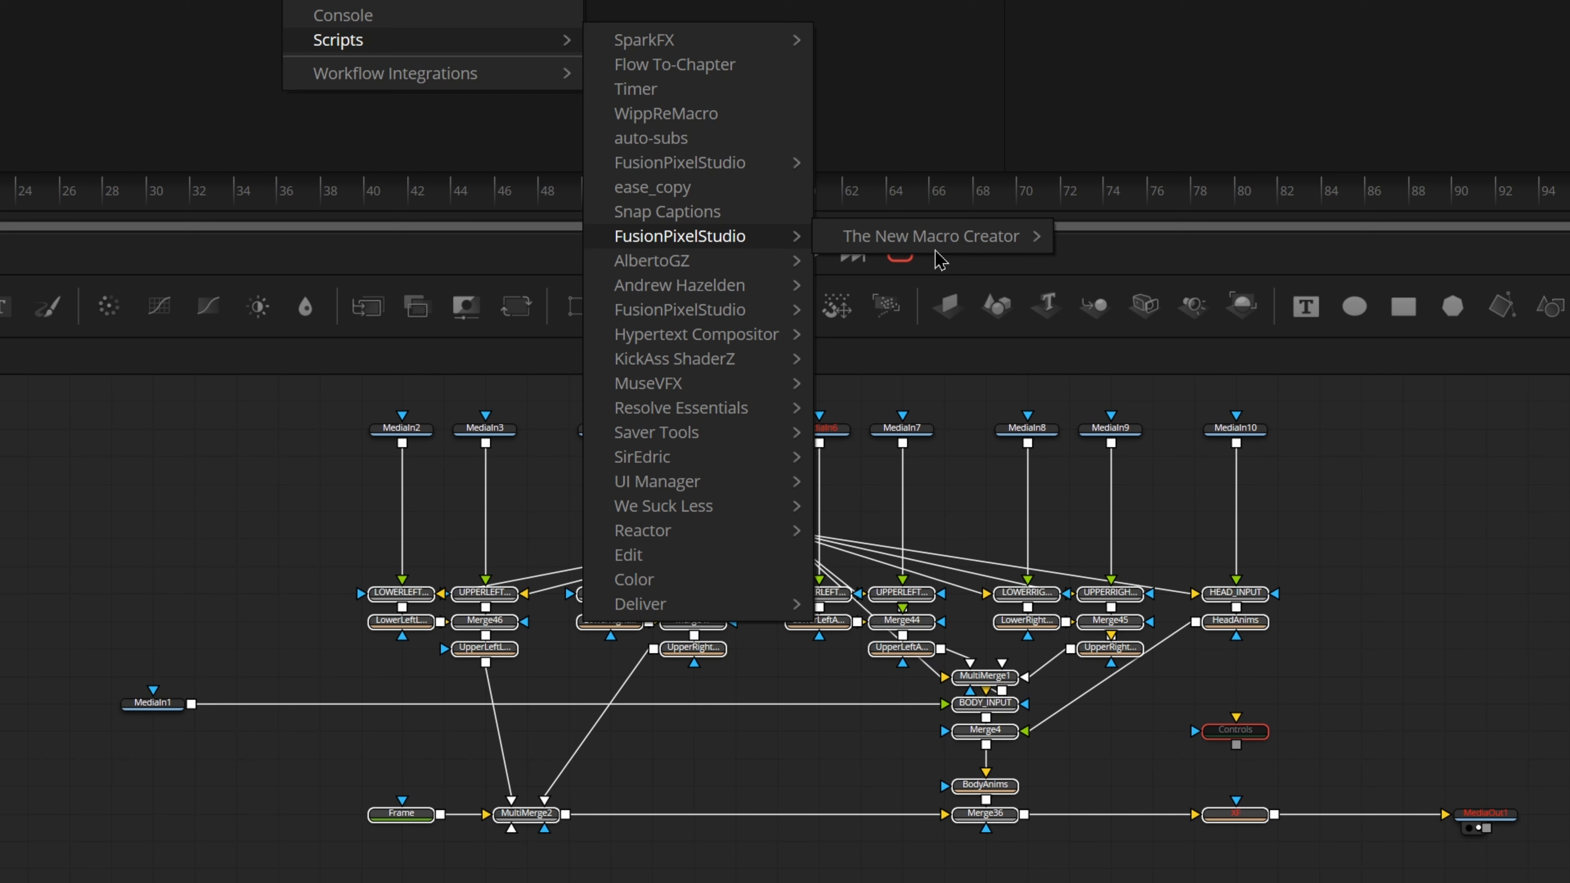
pyautogui.moveTo(940, 254)
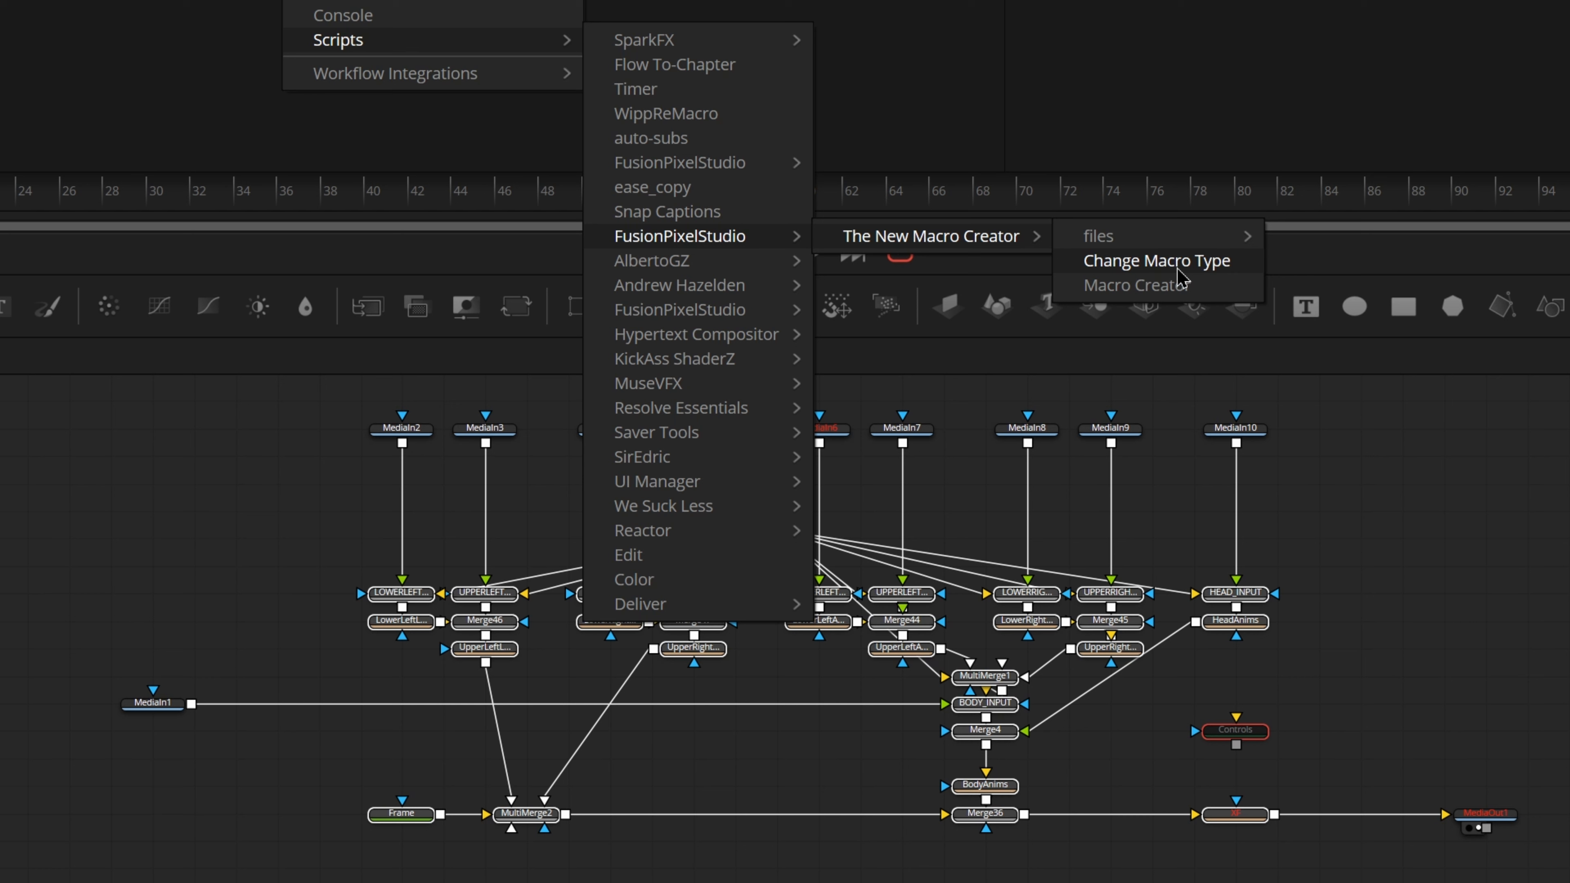
pyautogui.moveTo(1197, 247)
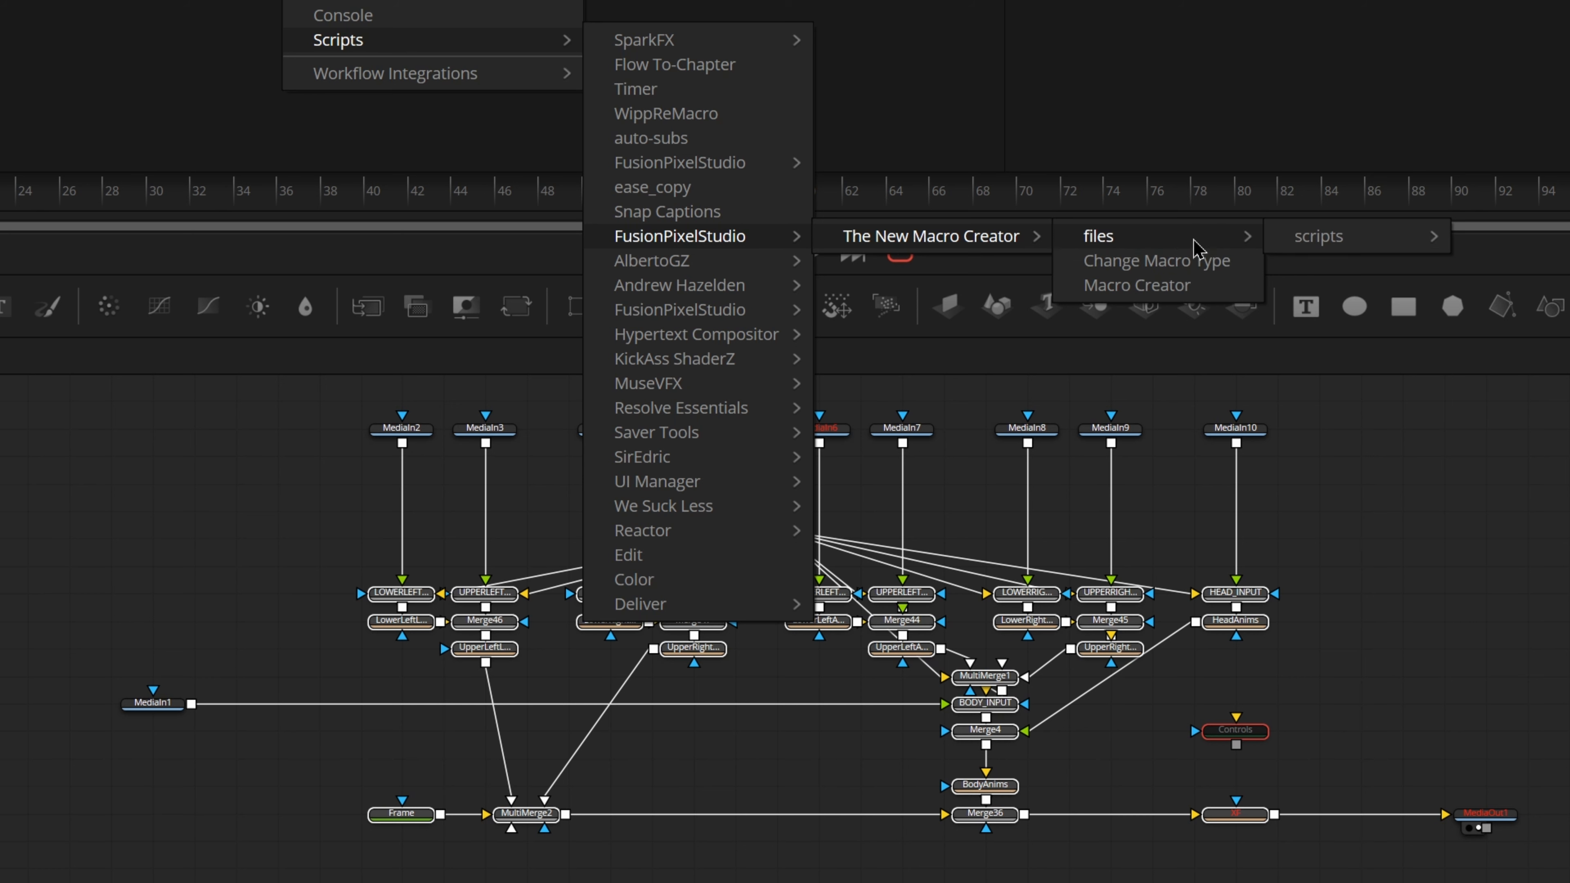
pyautogui.moveTo(1335, 242)
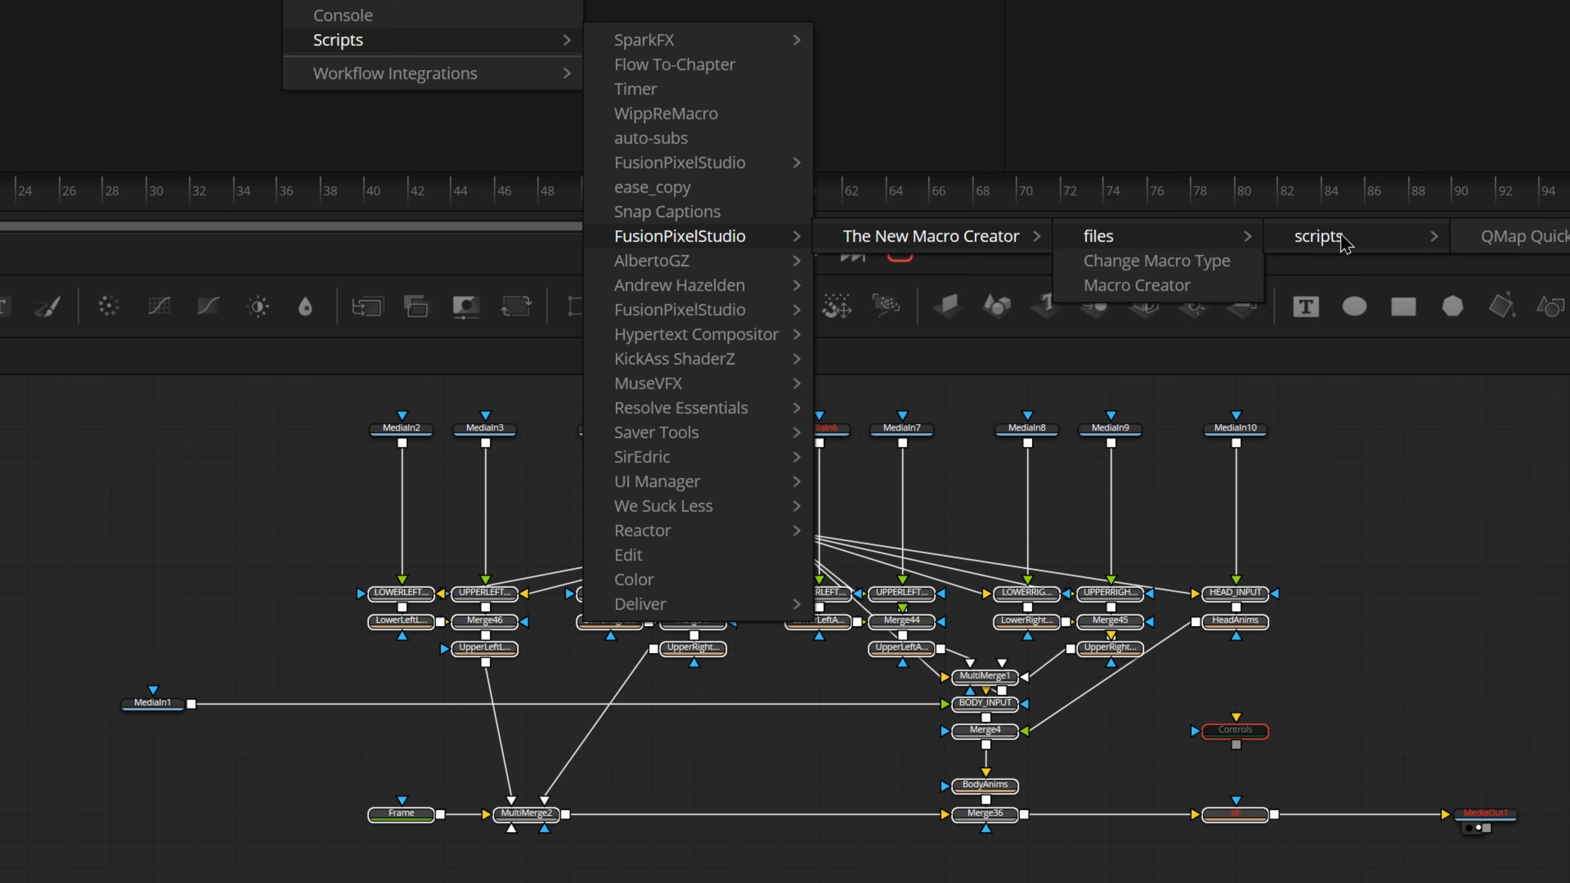
pyautogui.click(1520, 239)
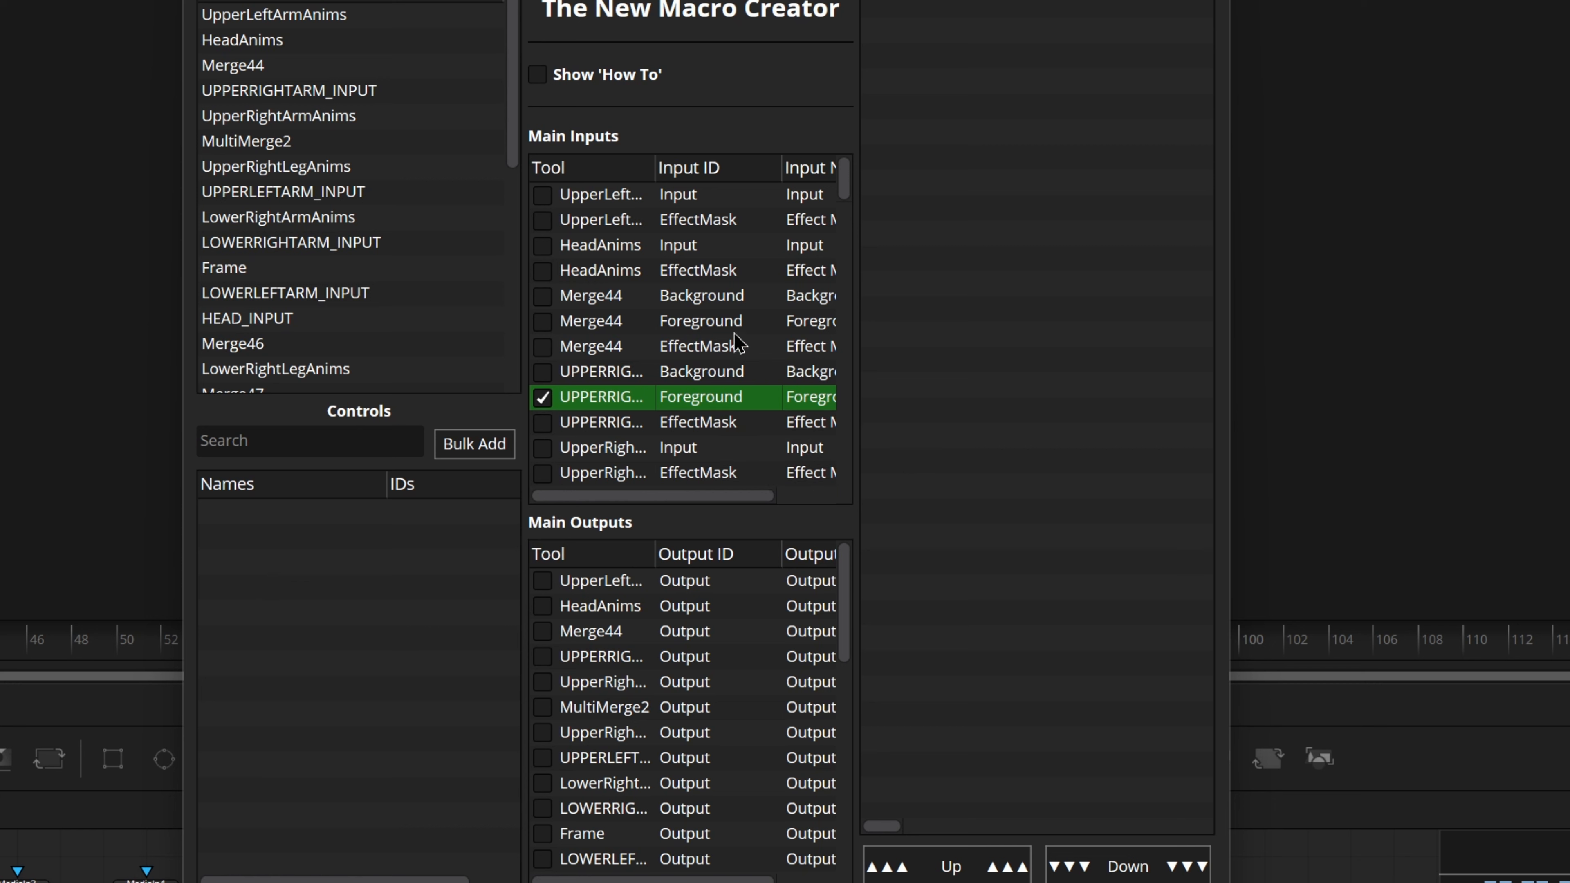
# Step: Review the main inputs and main outputs ticked for the macro, and briefly view the How To instructions
pyautogui.scroll(-3, 736, 342)
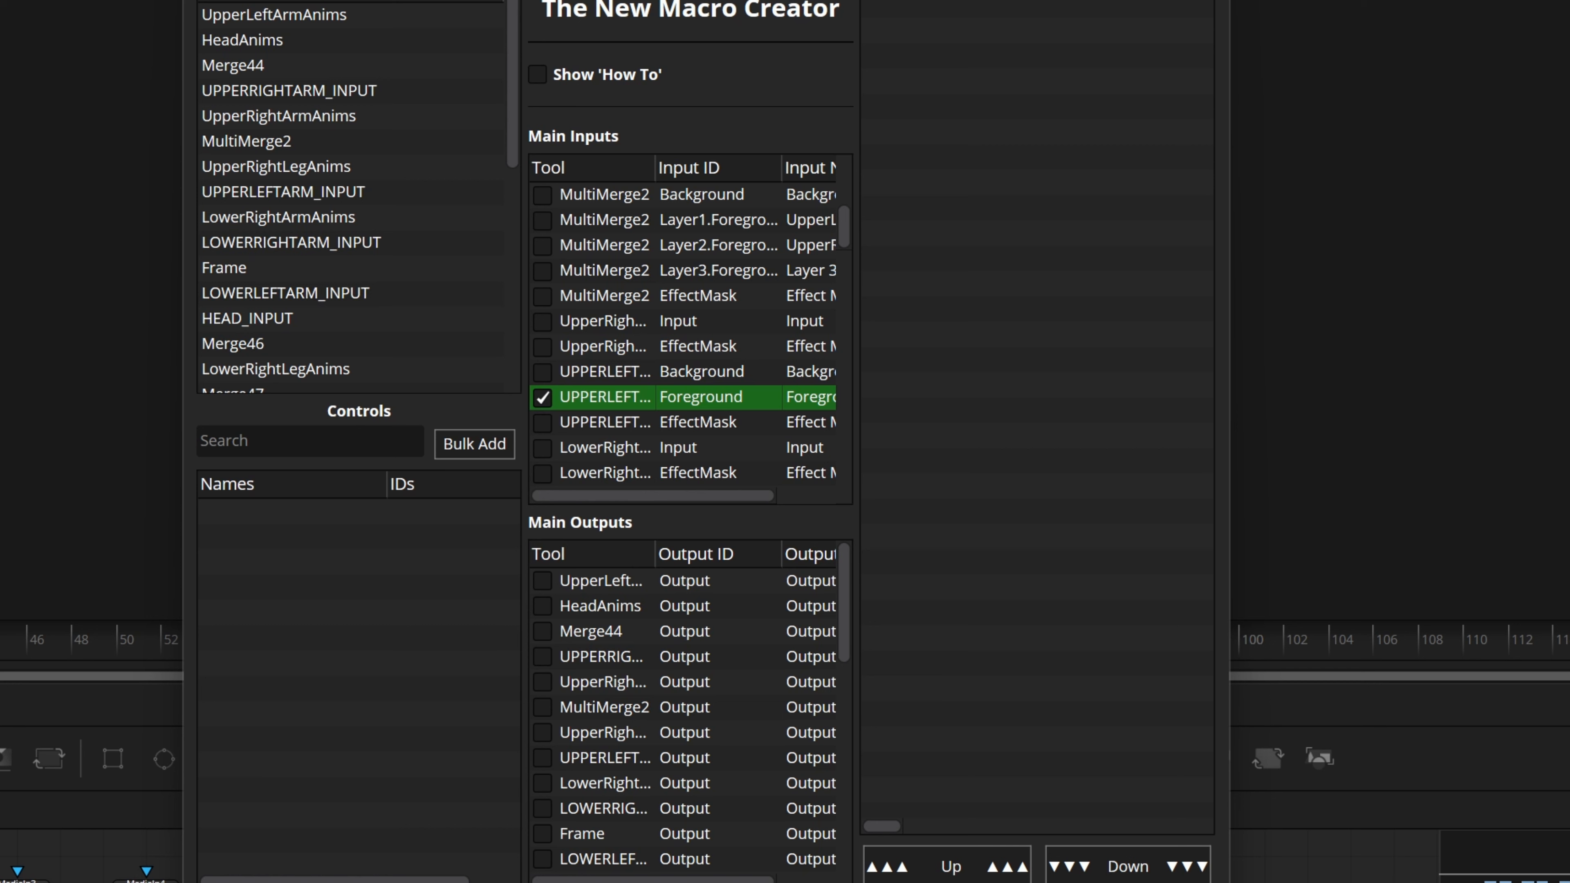
pyautogui.scroll(-6, 653, 348)
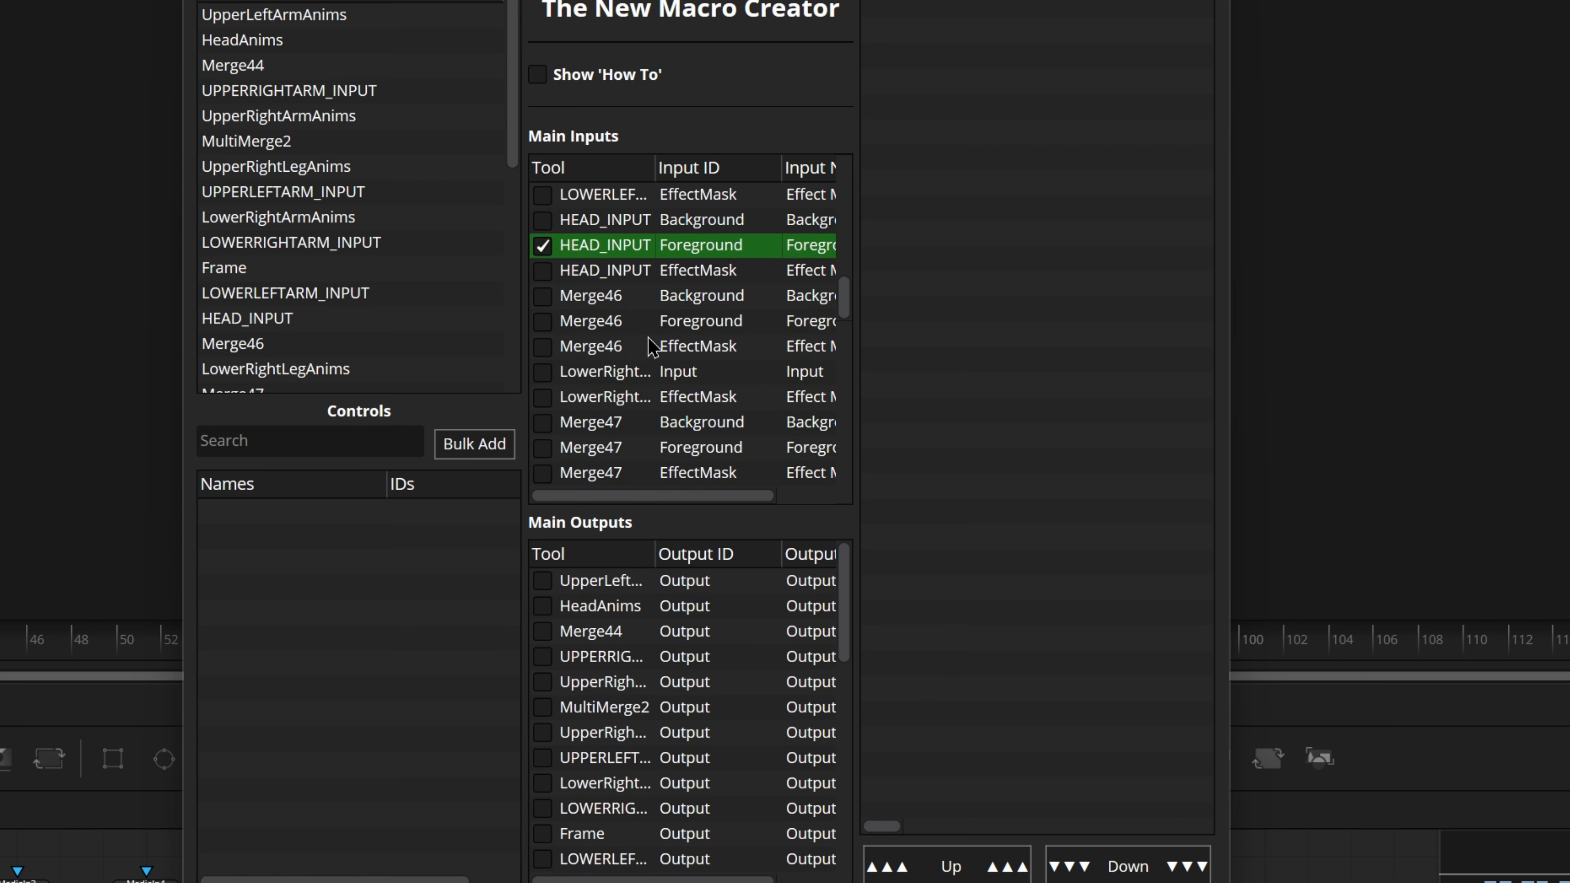
pyautogui.scroll(10, 654, 348)
pyautogui.scroll(-8, 652, 696)
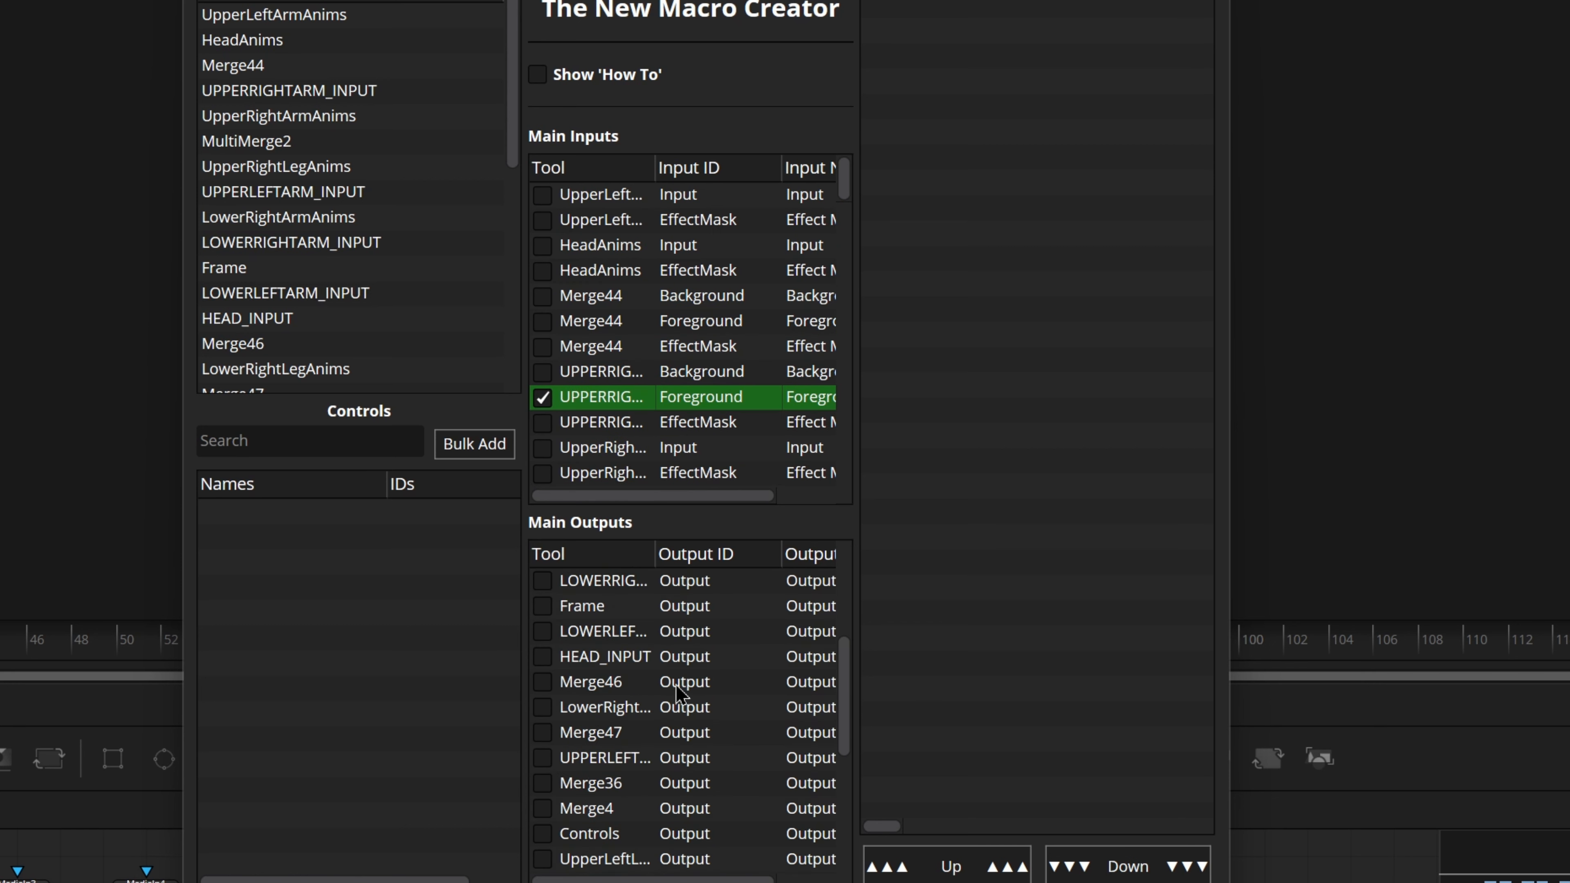
pyautogui.click(680, 808)
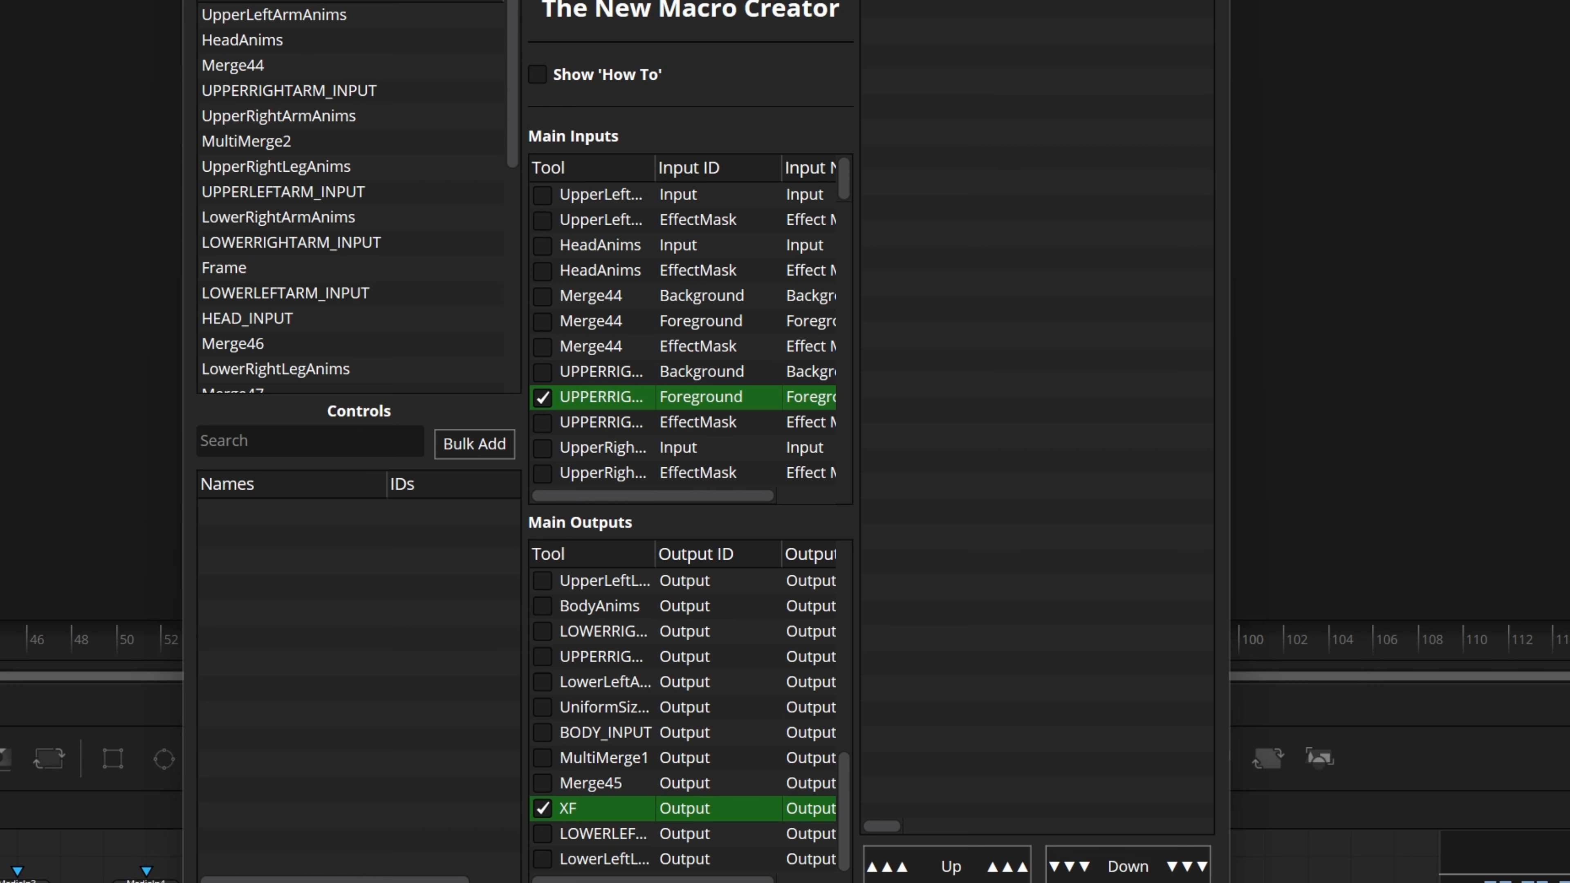
pyautogui.click(538, 74)
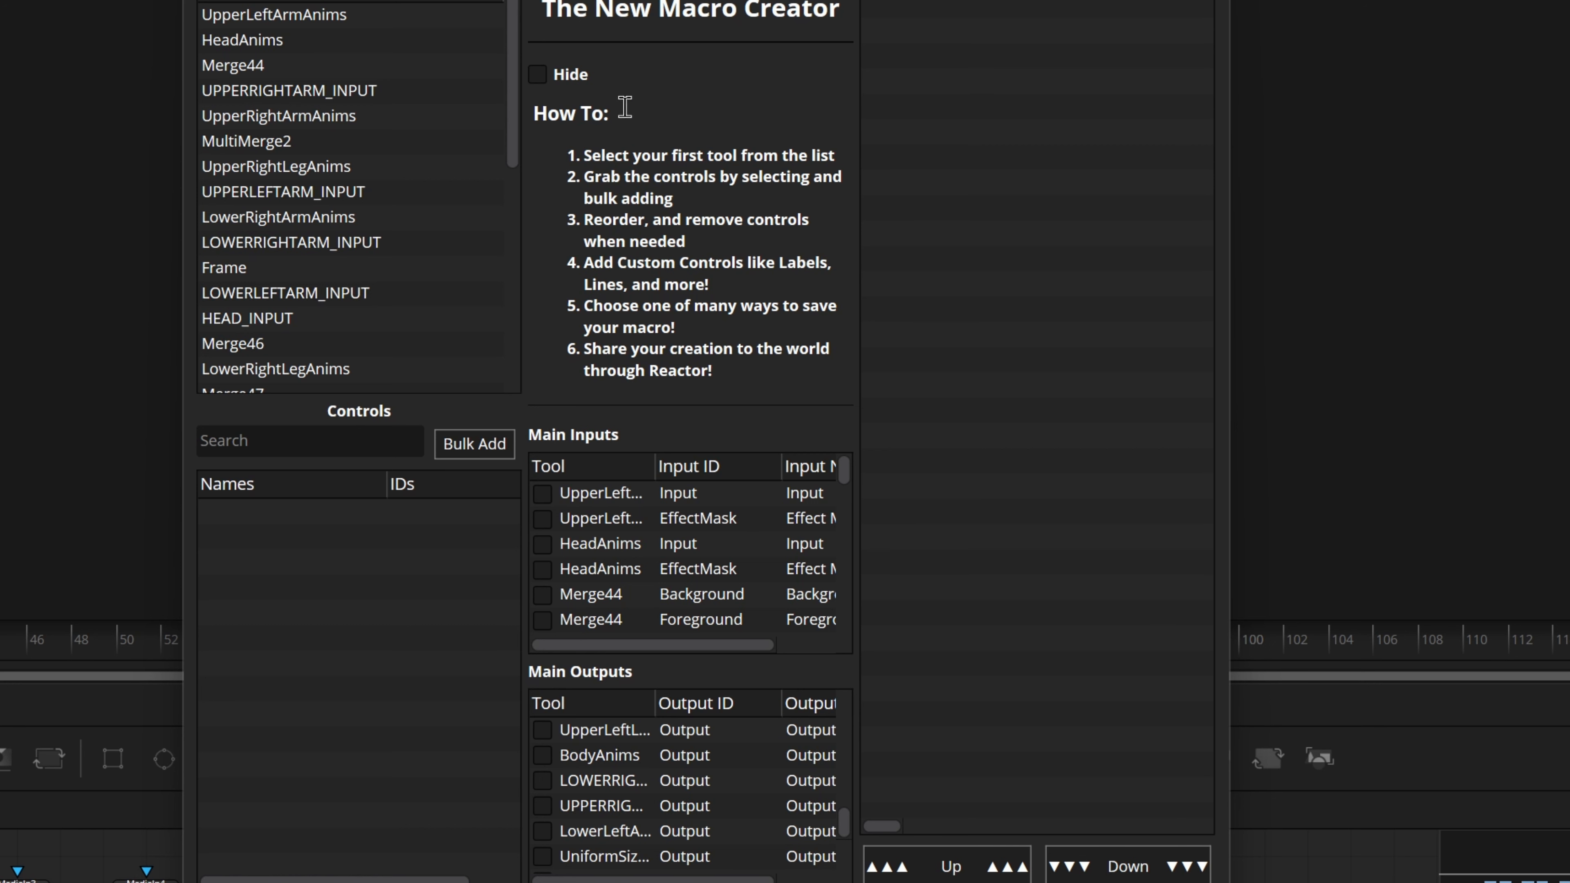
pyautogui.click(541, 76)
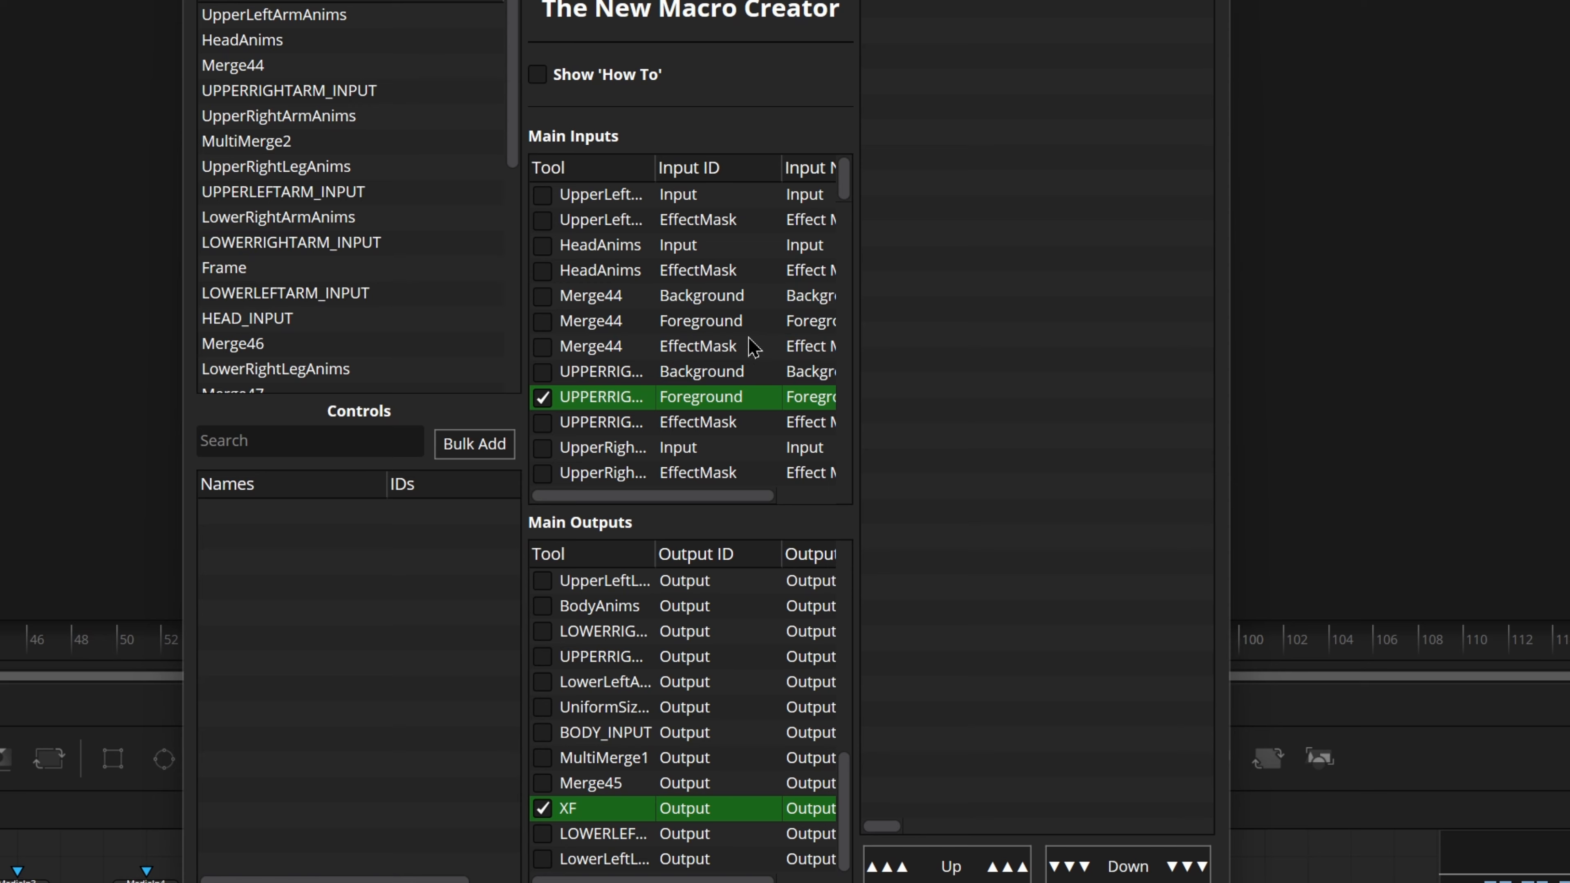
# Step: Widen the Macro Creator window to enlarge the macro preview, and look through the list of nodes and modifiers
pyautogui.moveTo(1227, 191); pyautogui.dragTo(1569, 193)
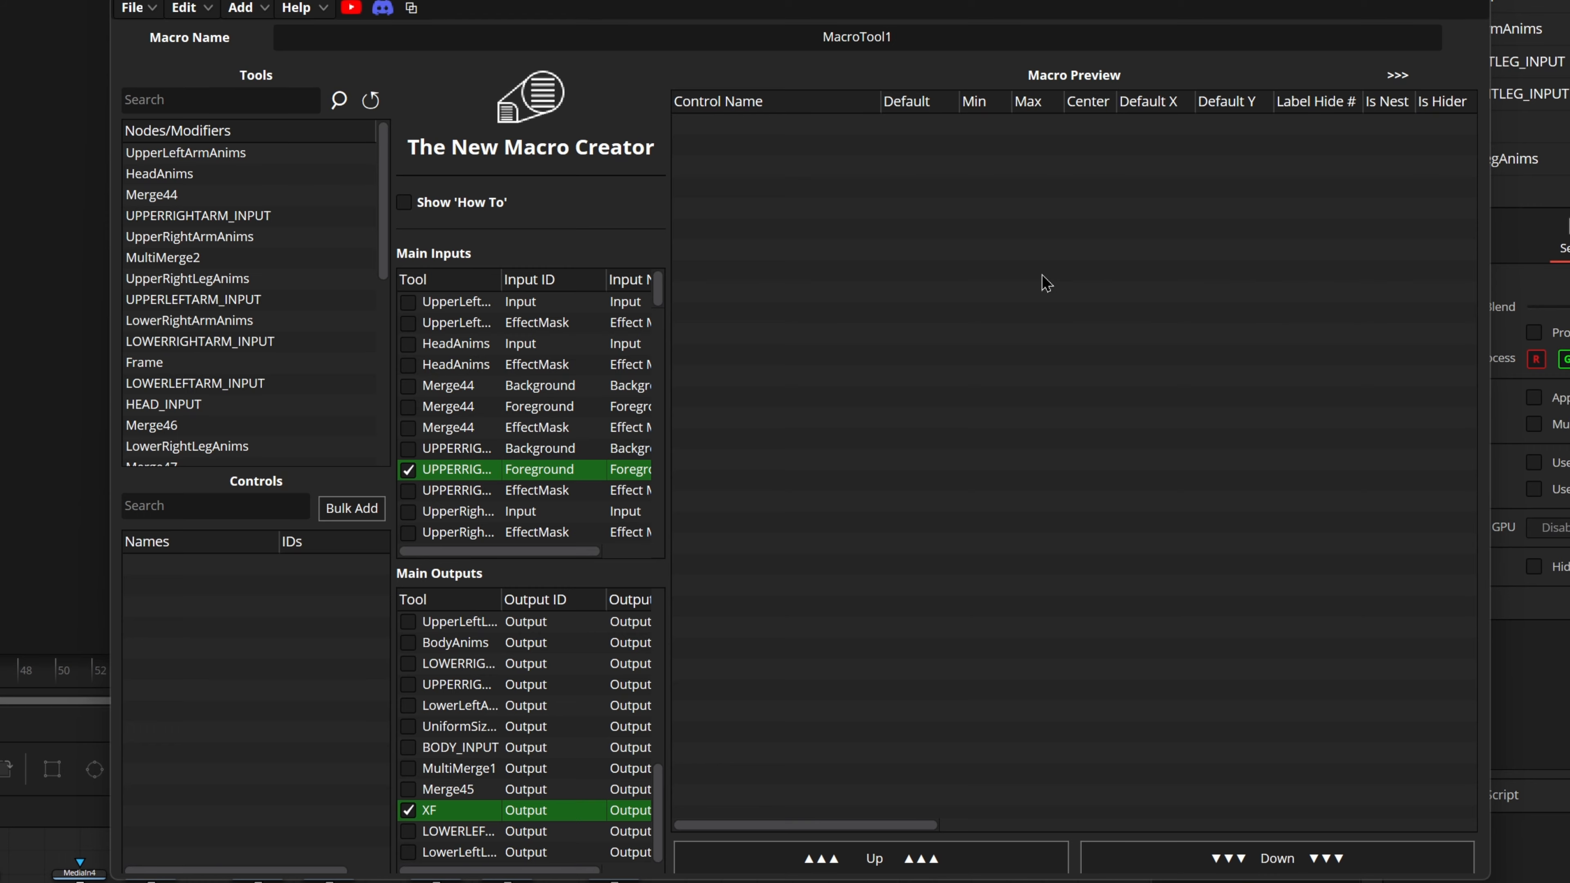
pyautogui.scroll(-1, 241, 241)
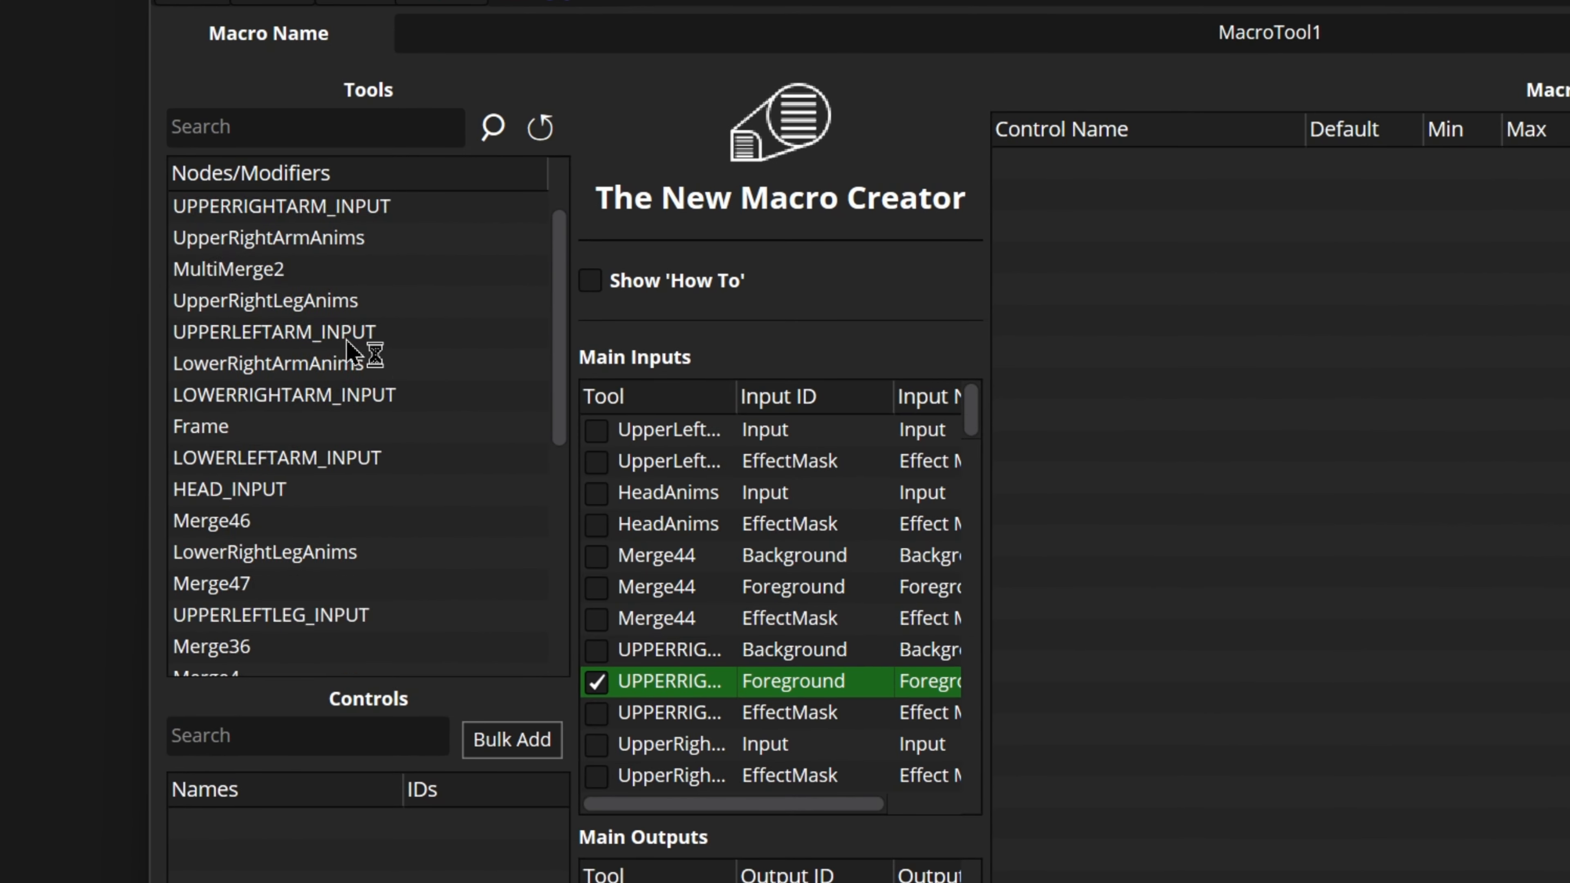
pyautogui.scroll(-5, 347, 339)
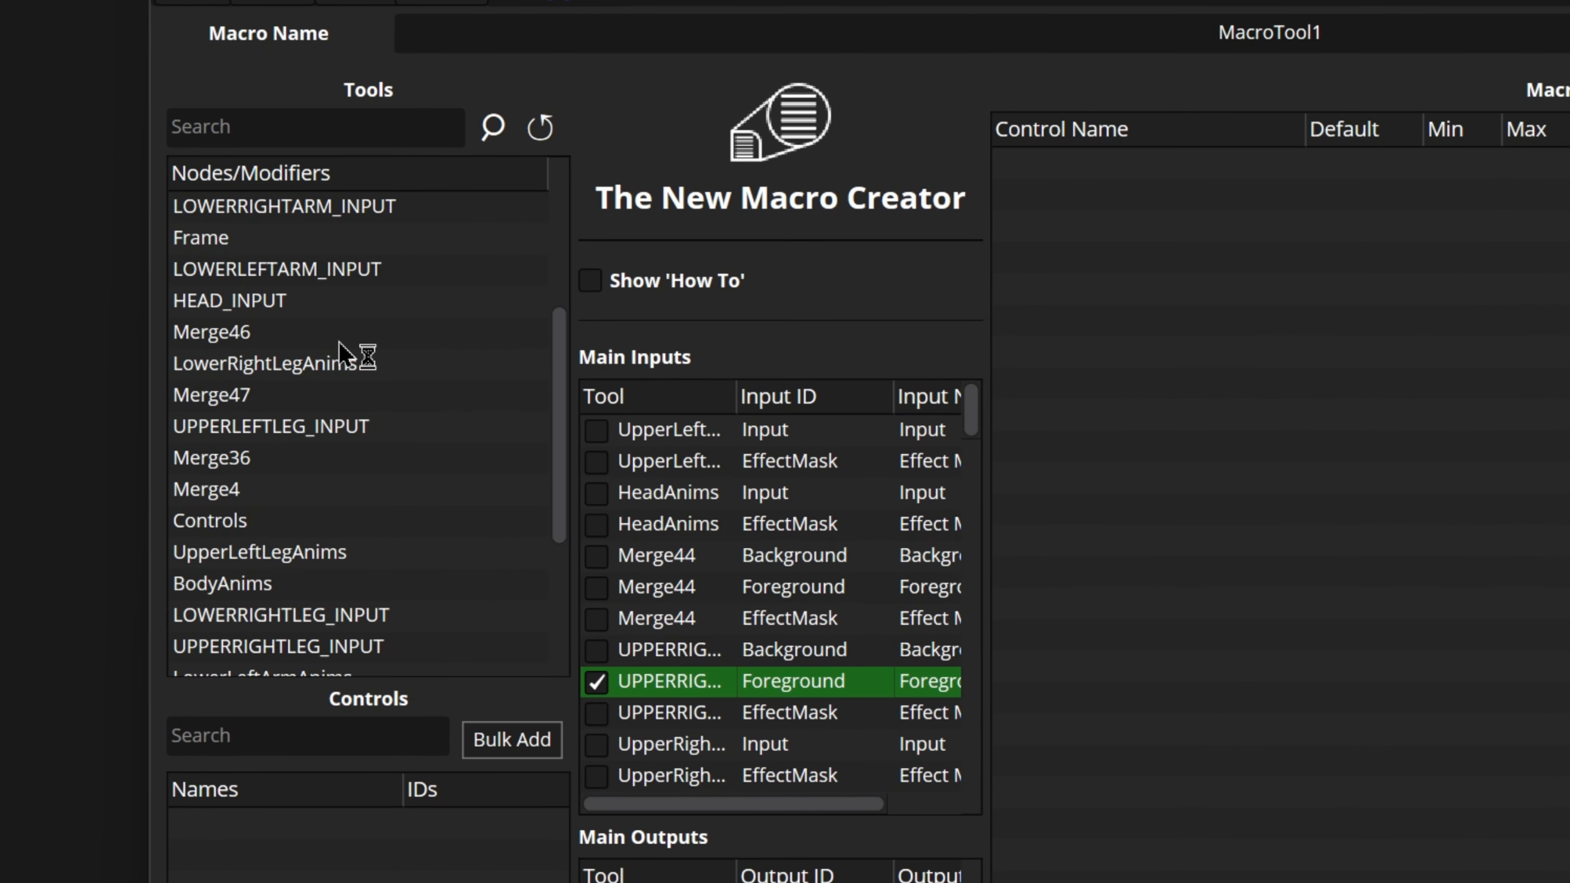
pyautogui.scroll(5, 340, 351)
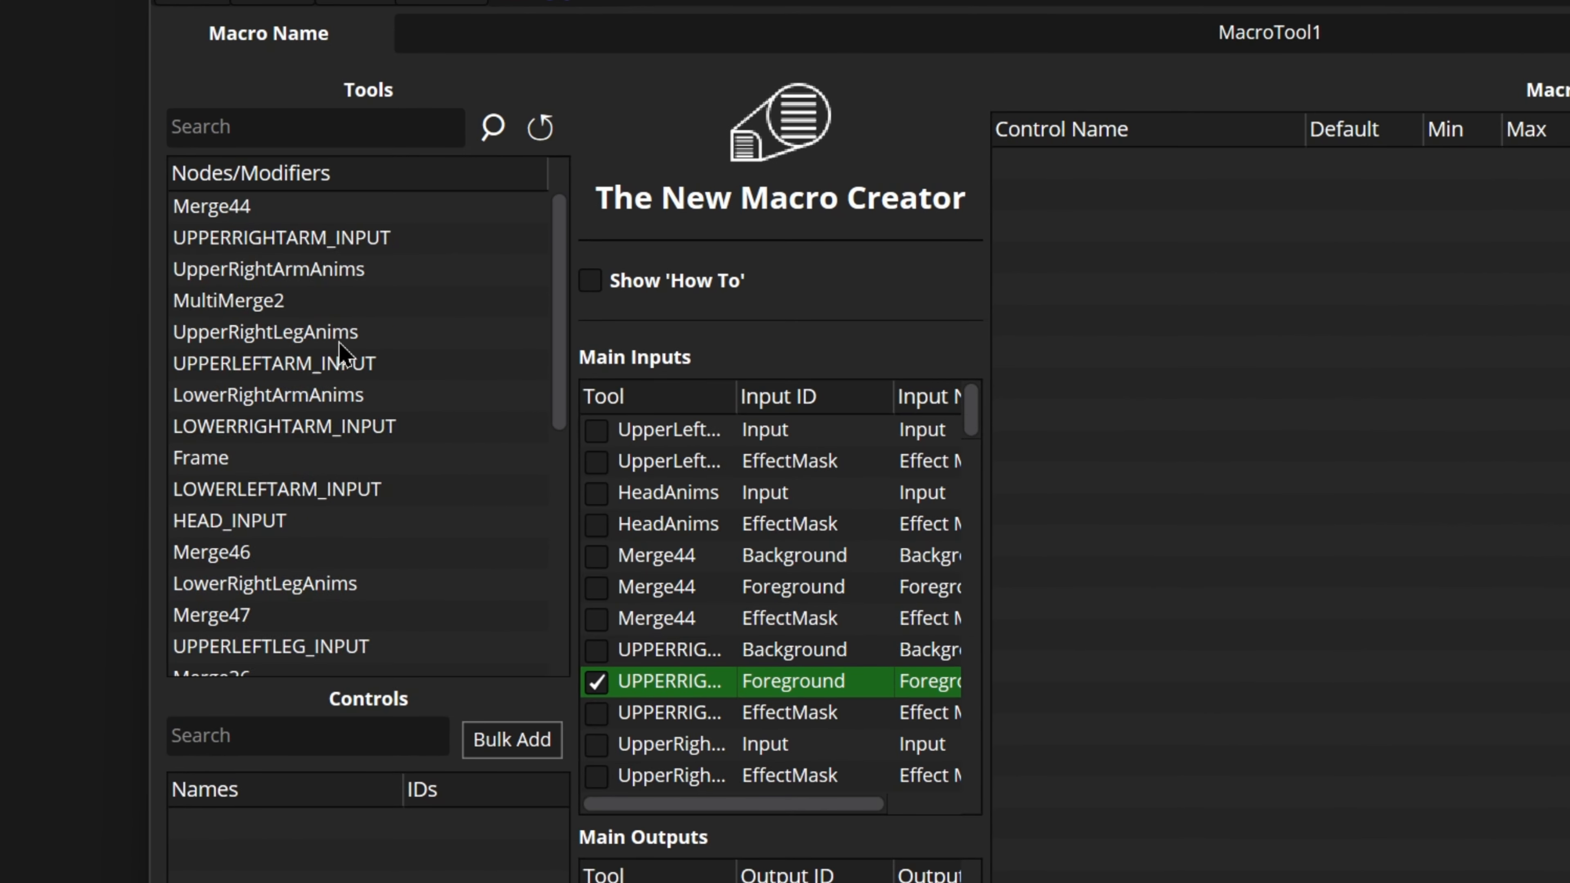
# Step: Search the tools for "controls", and clear the search to restore the full node list
pyautogui.click(257, 127)
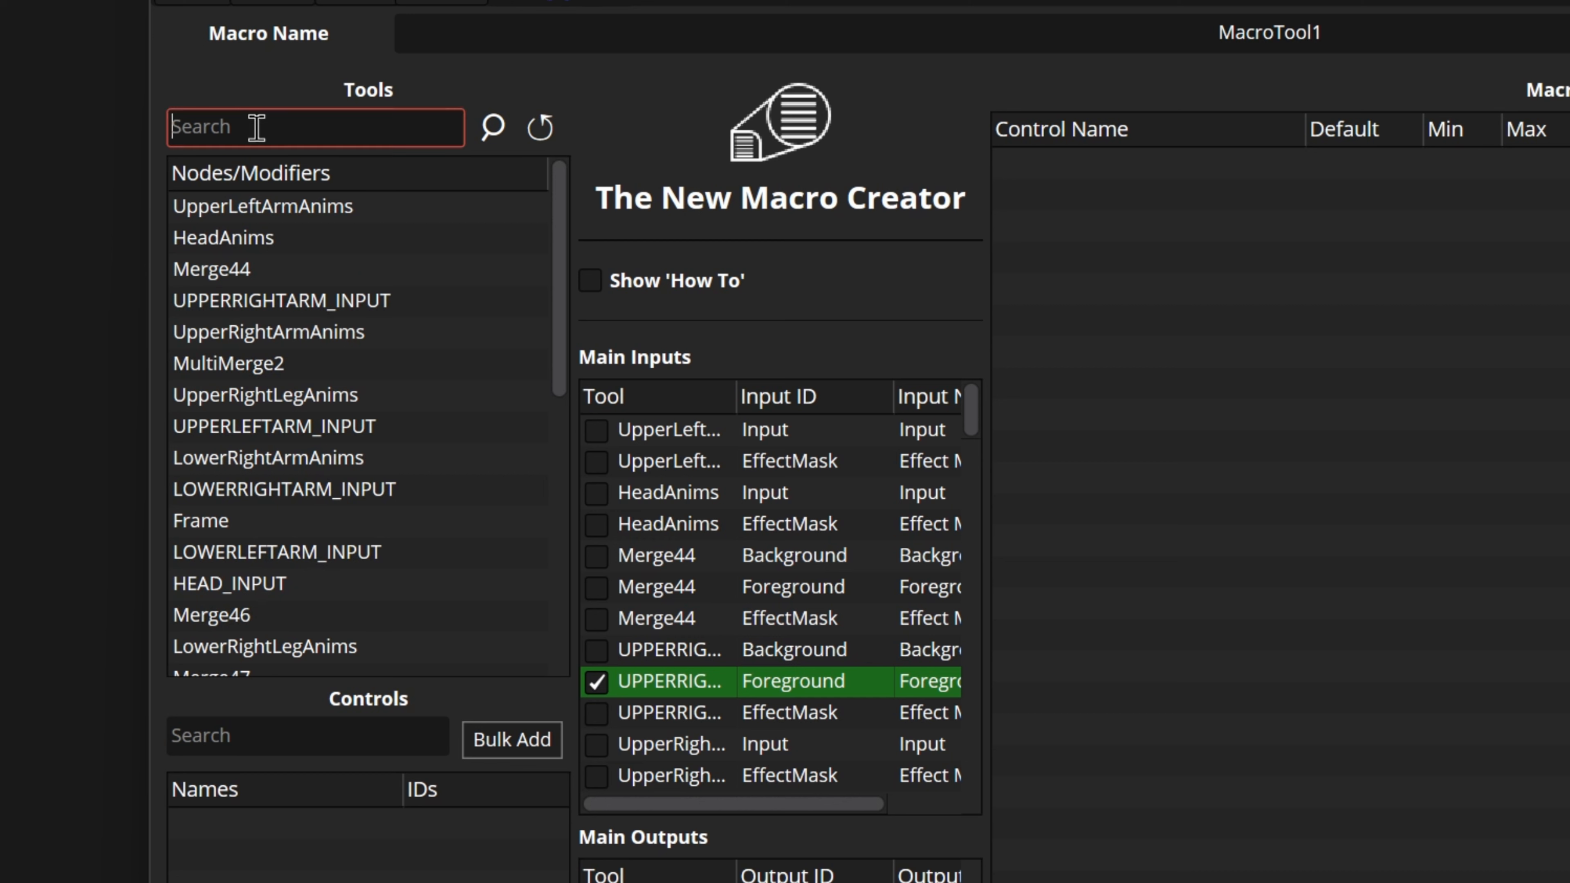
pyautogui.write('controls')
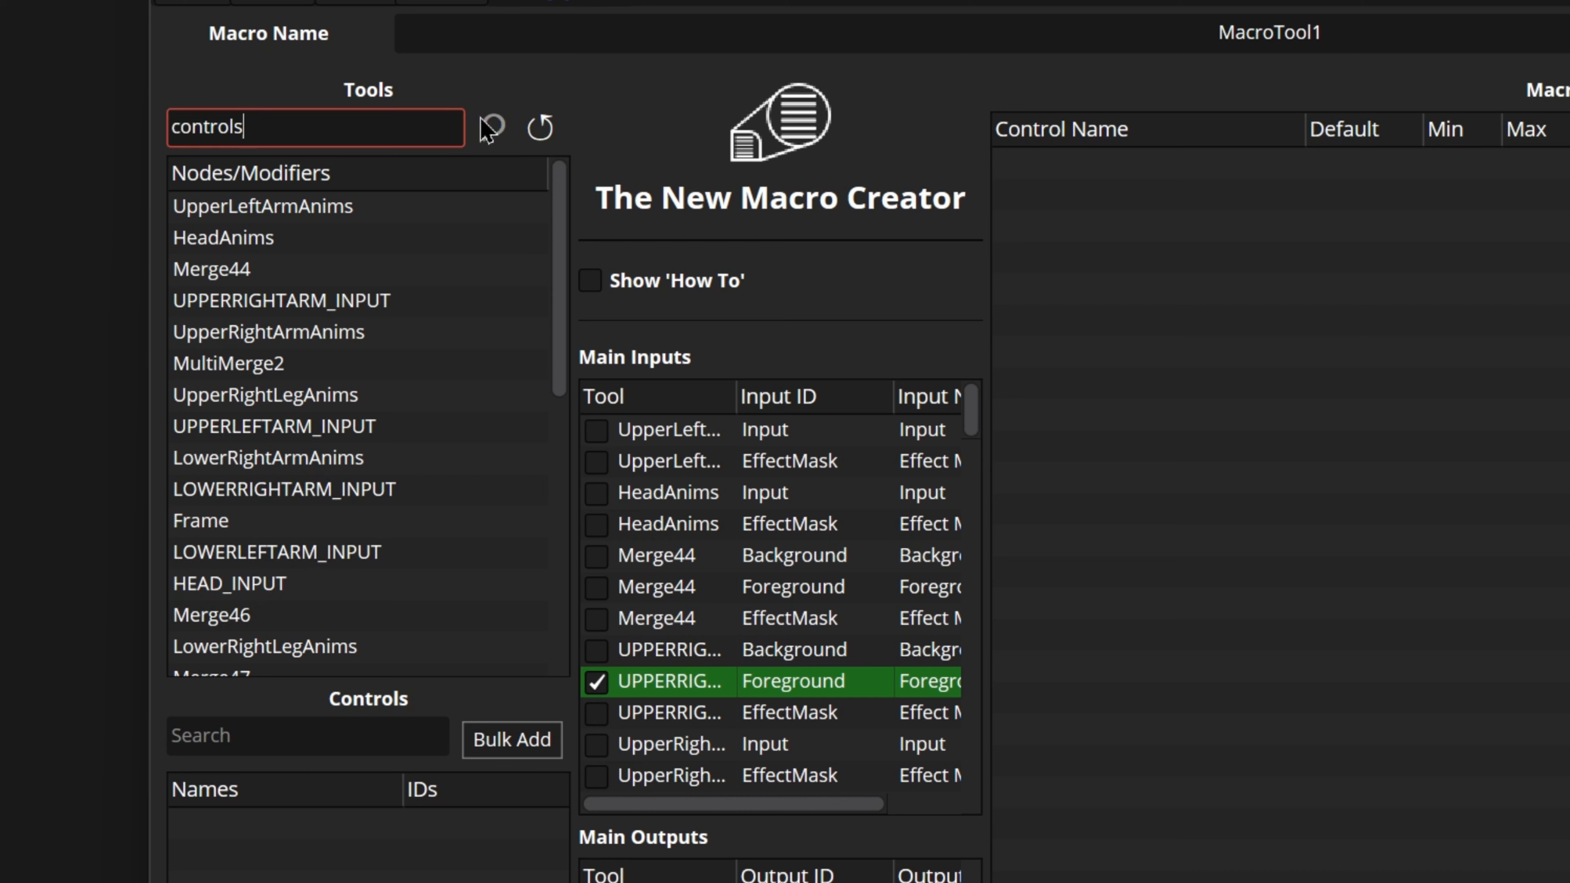
pyautogui.click(492, 127)
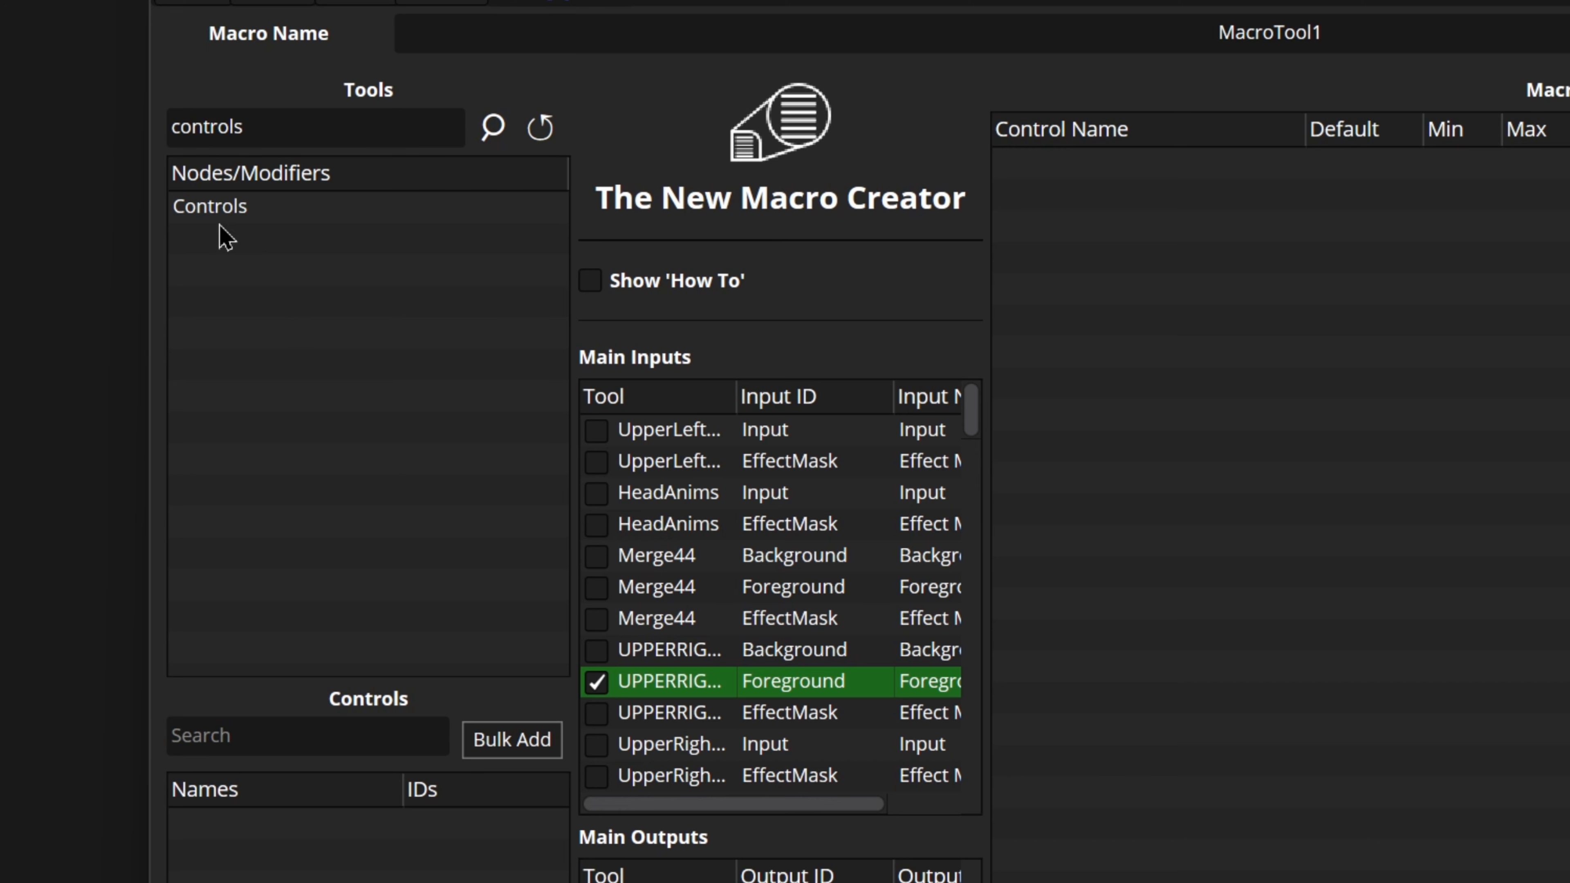
pyautogui.moveTo(255, 128); pyautogui.dragTo(111, 127)
pyautogui.press('BackSpace')
pyautogui.click(487, 132)
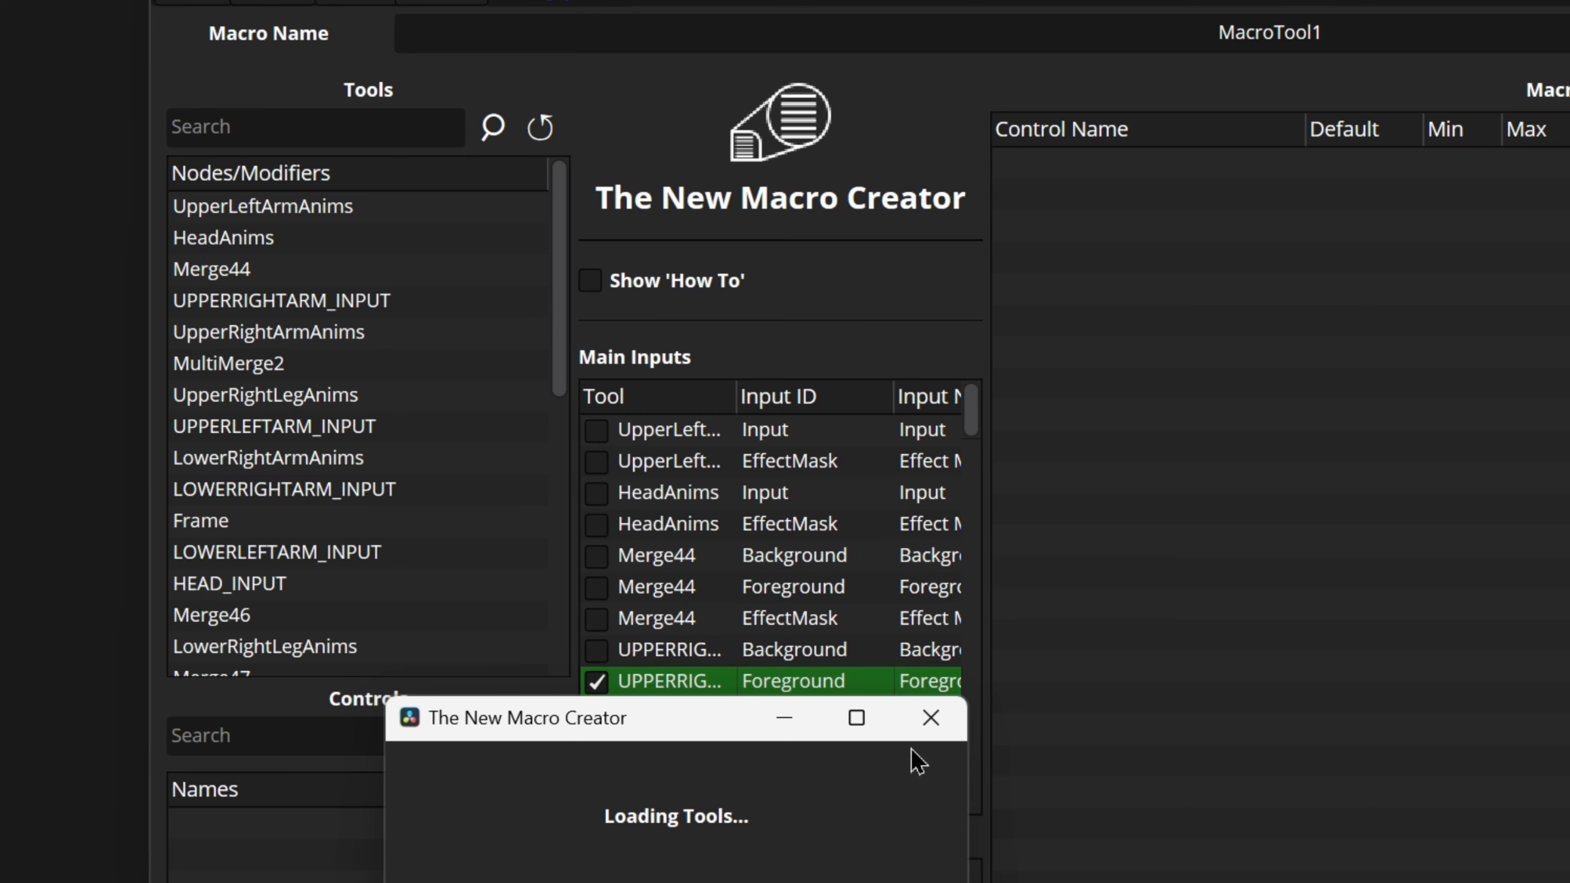
pyautogui.click(931, 718)
pyautogui.click(537, 139)
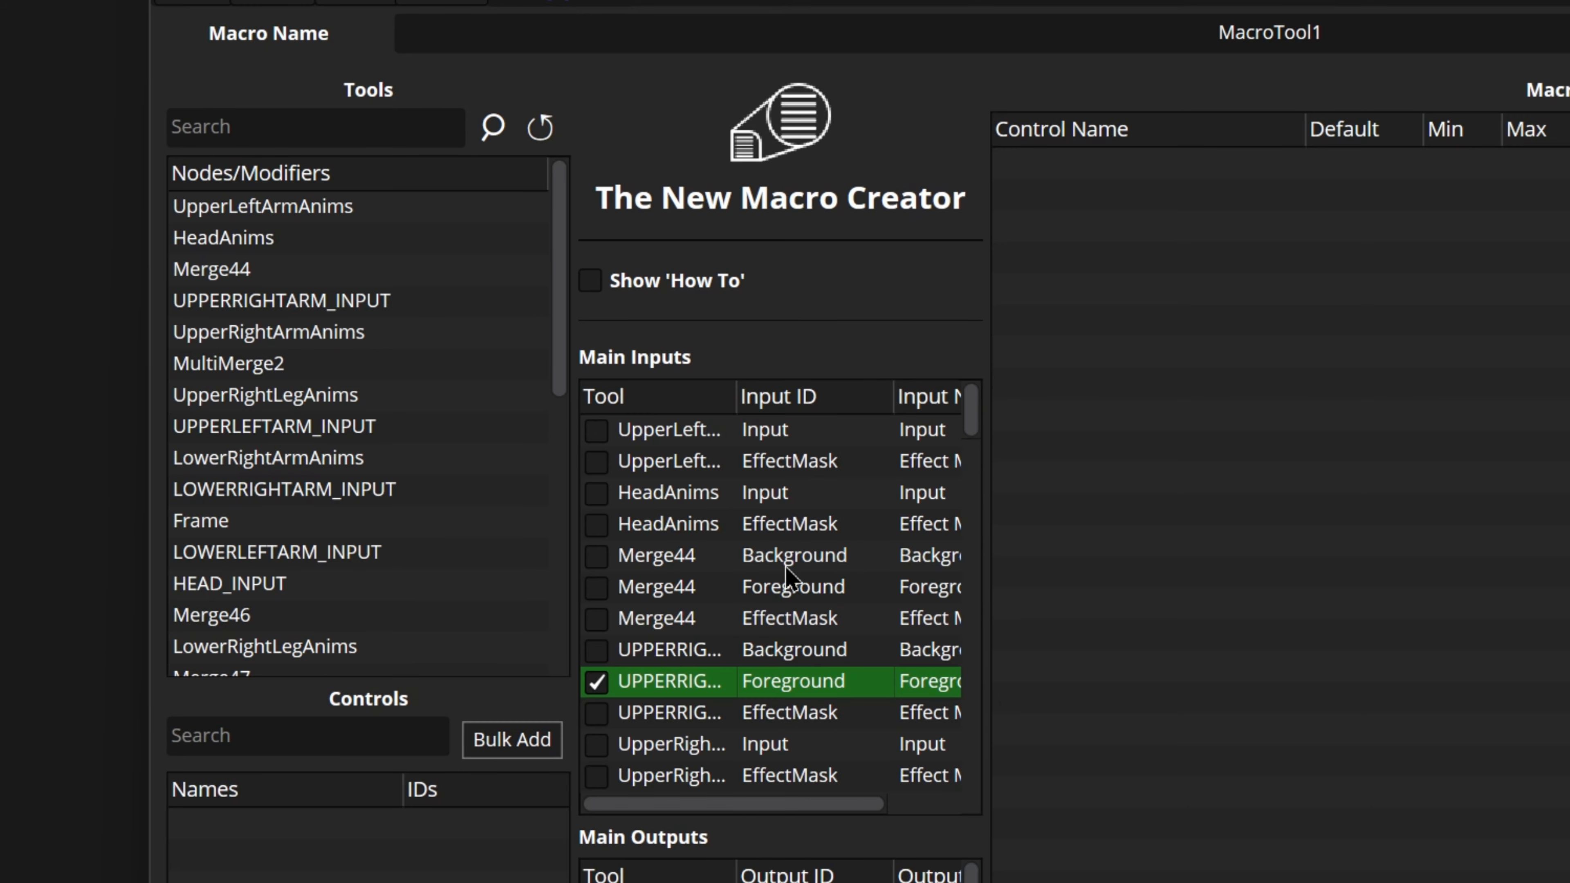
# Step: Load the controls of UPPERRIGHTARM_INPUT and search them for "merge"
pyautogui.click(281, 304)
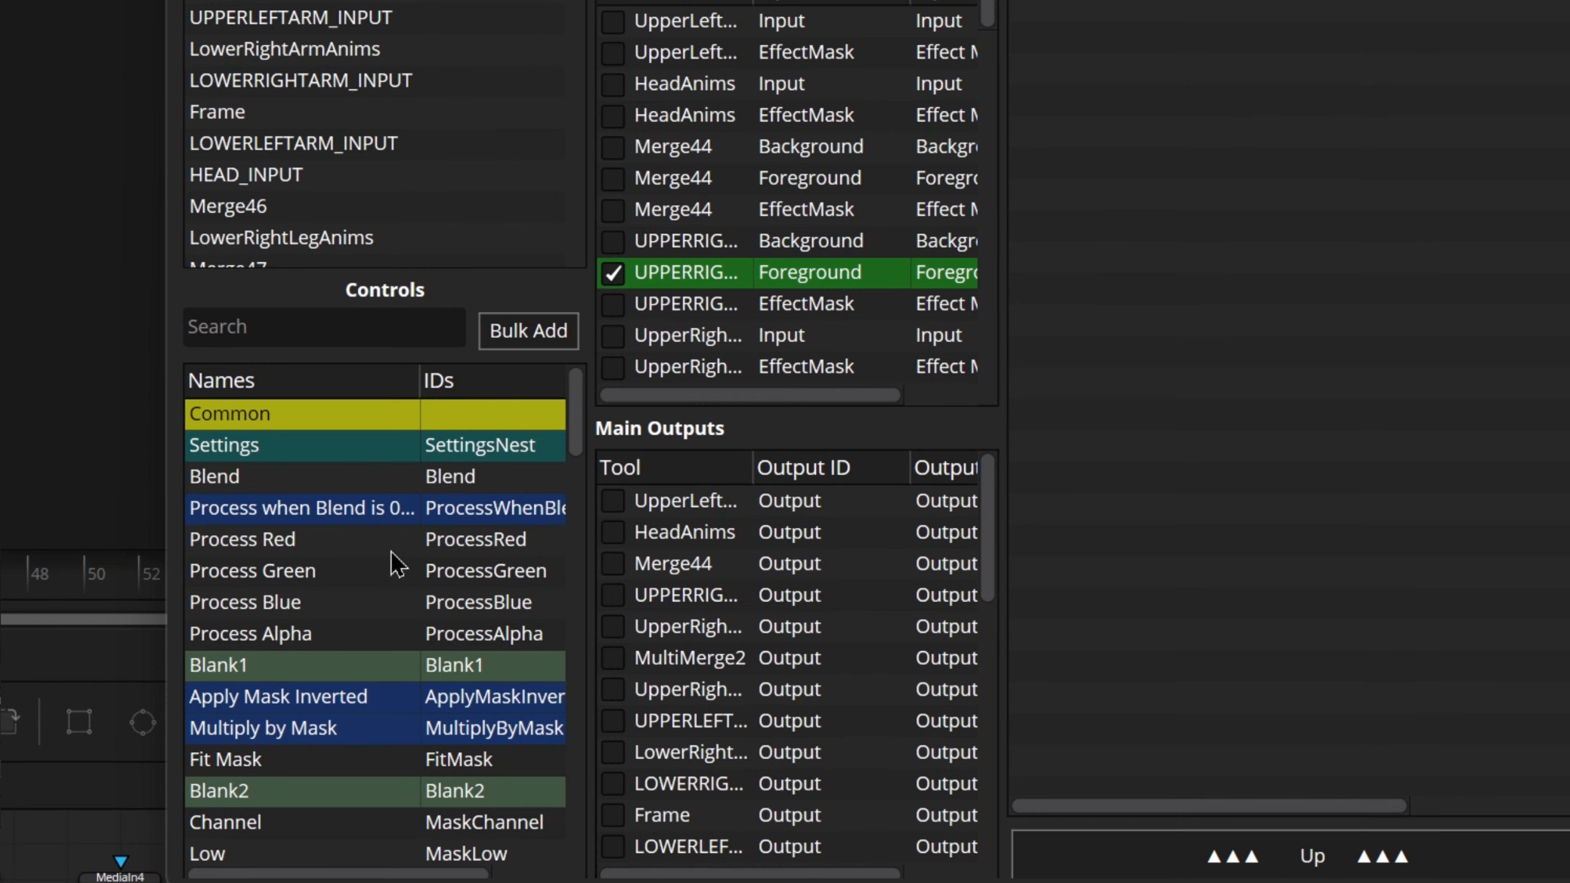
pyautogui.scroll(-2, 352, 663)
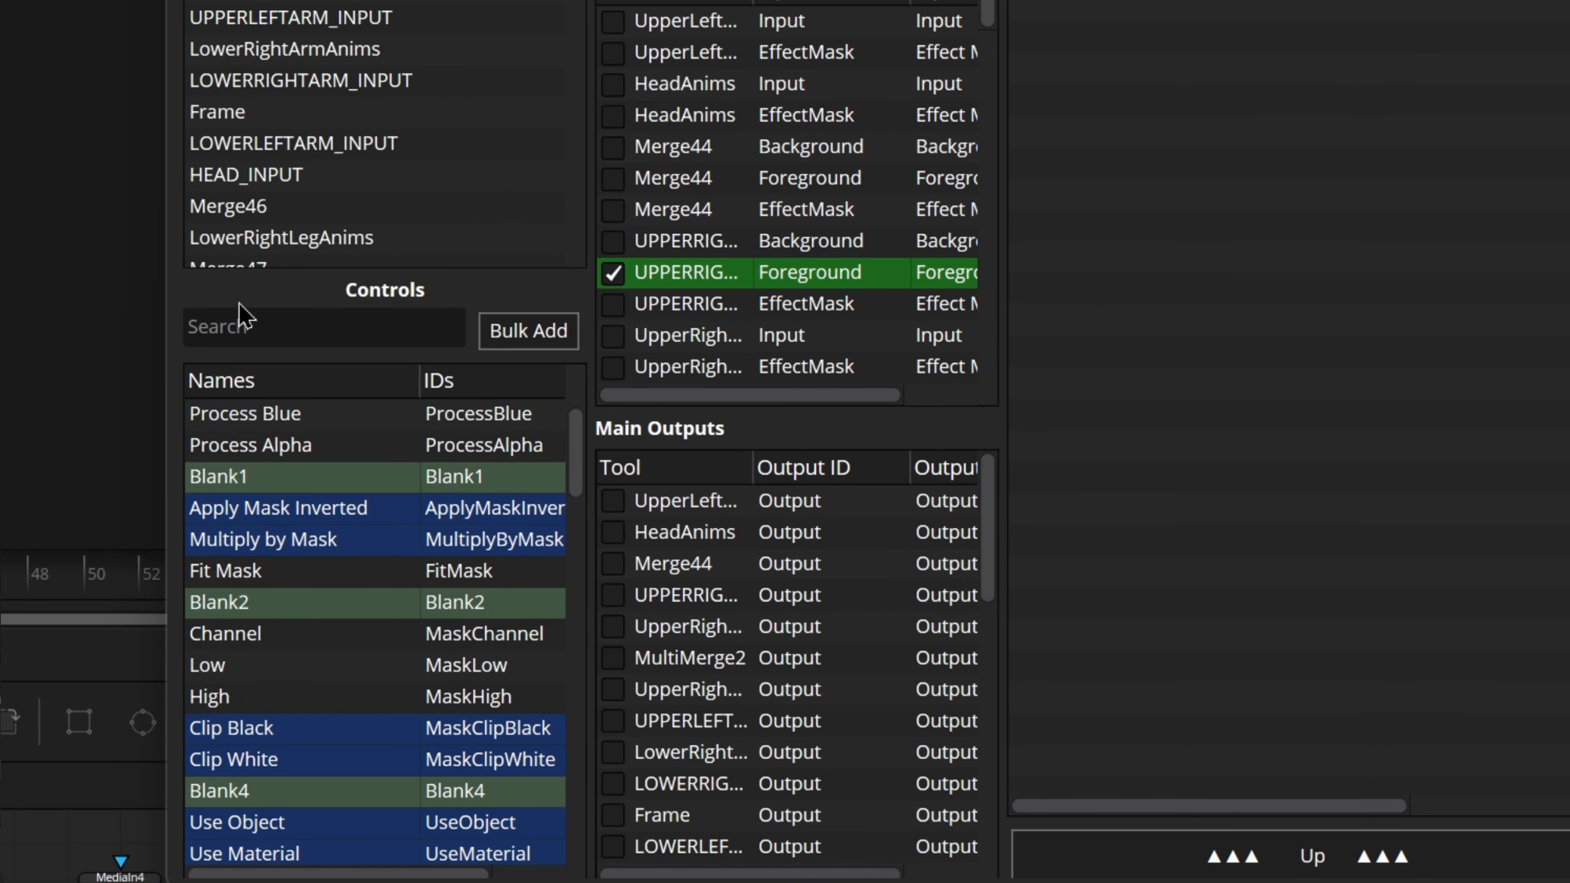
pyautogui.click(247, 325)
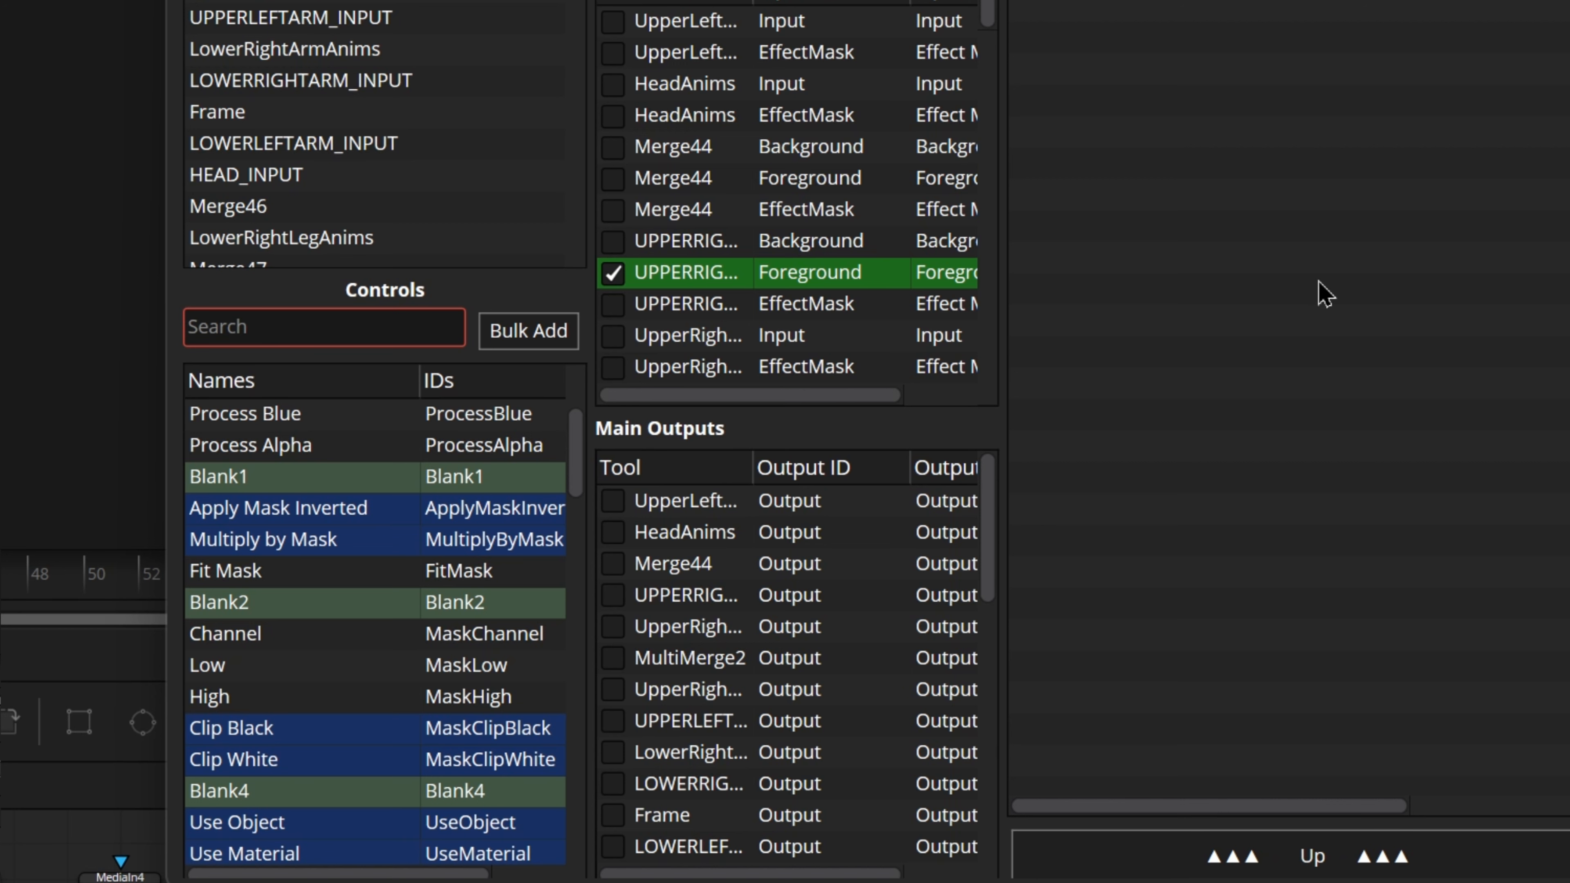
pyautogui.write('merge')
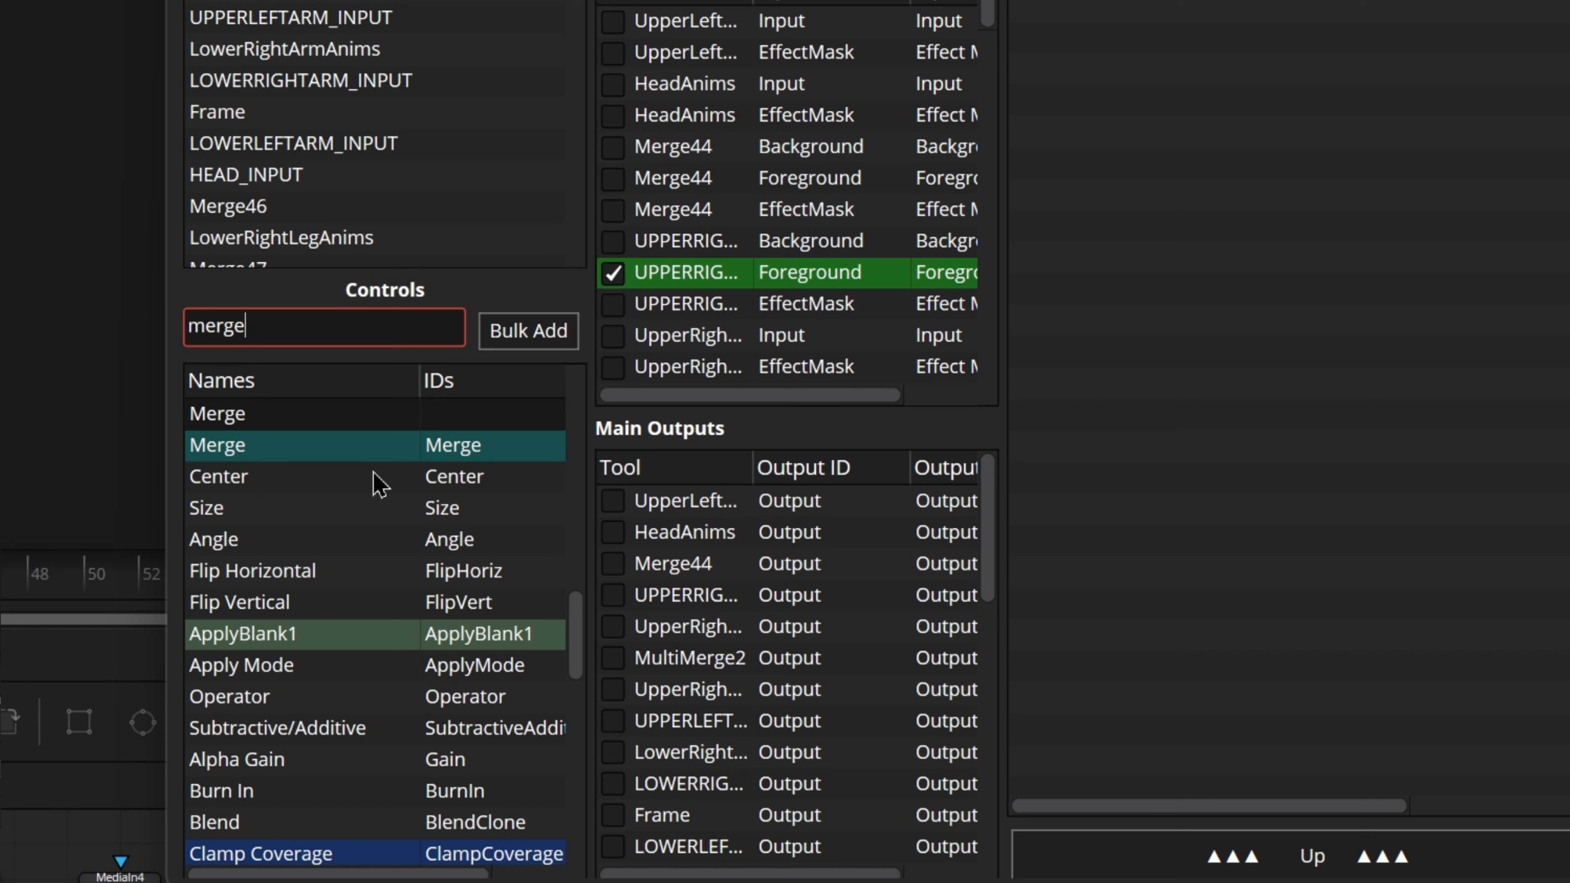
pyautogui.scroll(-2, 409, 586)
pyautogui.scroll(3, 381, 595)
pyautogui.click(342, 549)
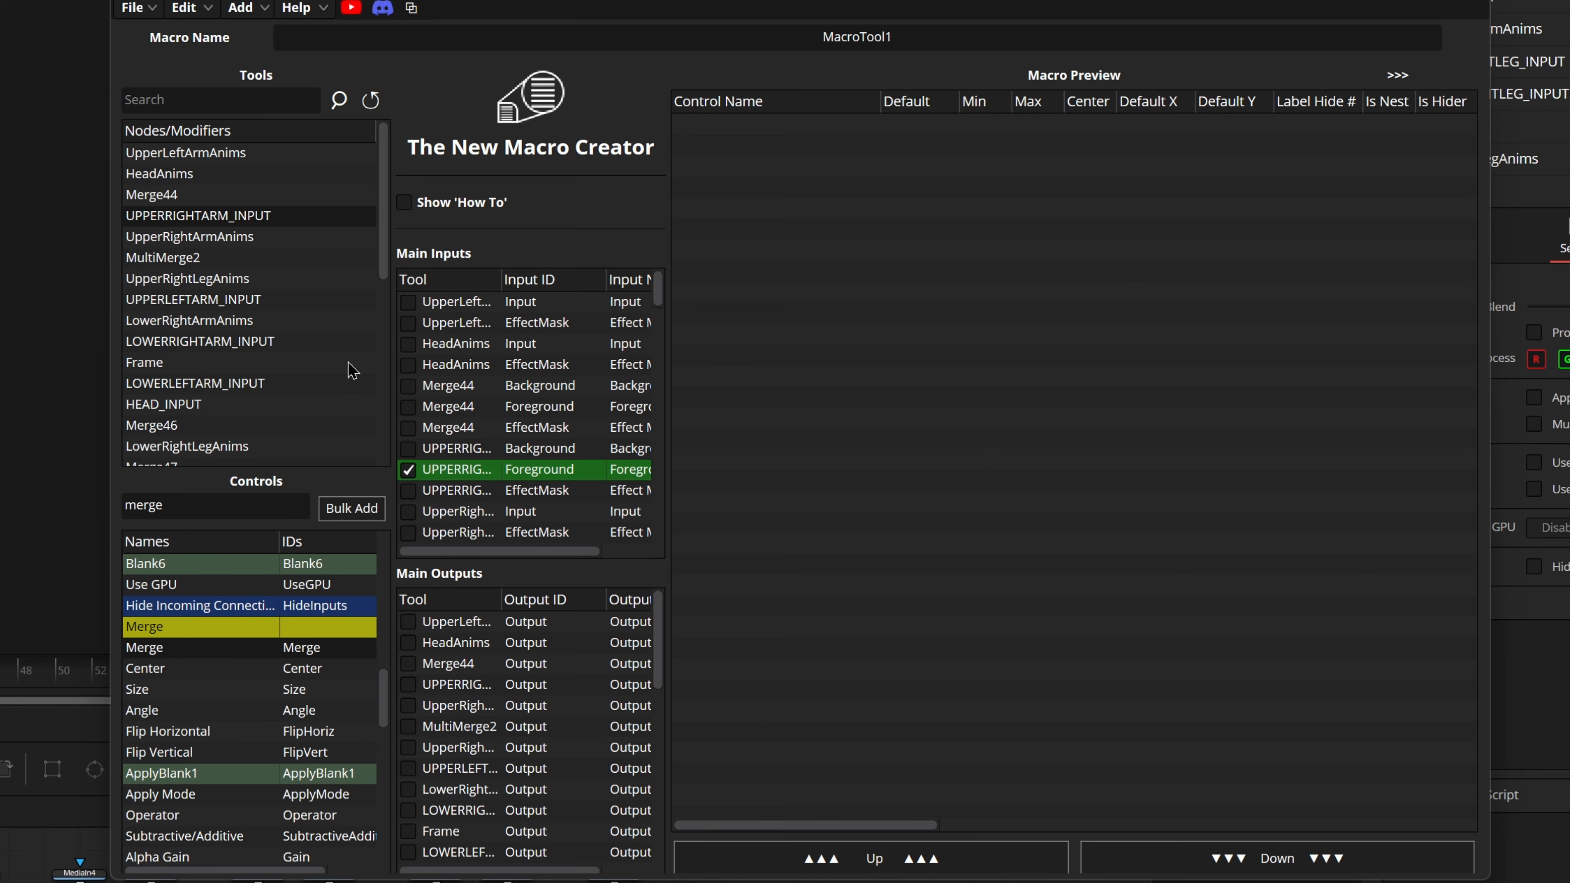
# Step: Add the Merge nest and its Center, Size and Angle controls to the macro preview
pyautogui.doubleClick(166, 650)
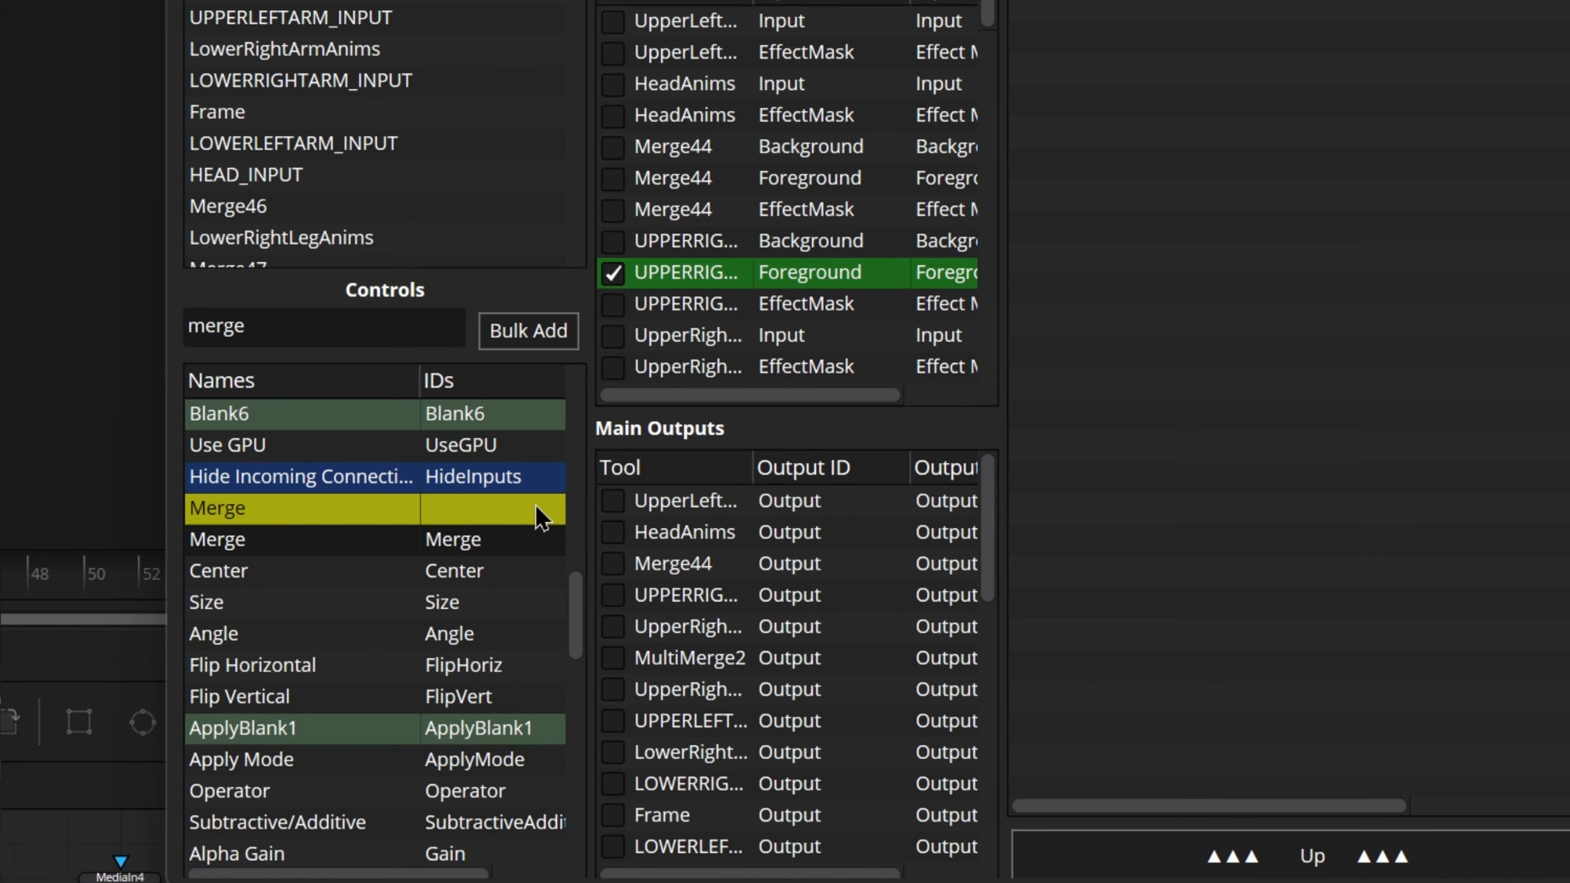
pyautogui.moveTo(261, 569); pyautogui.dragTo(310, 635)
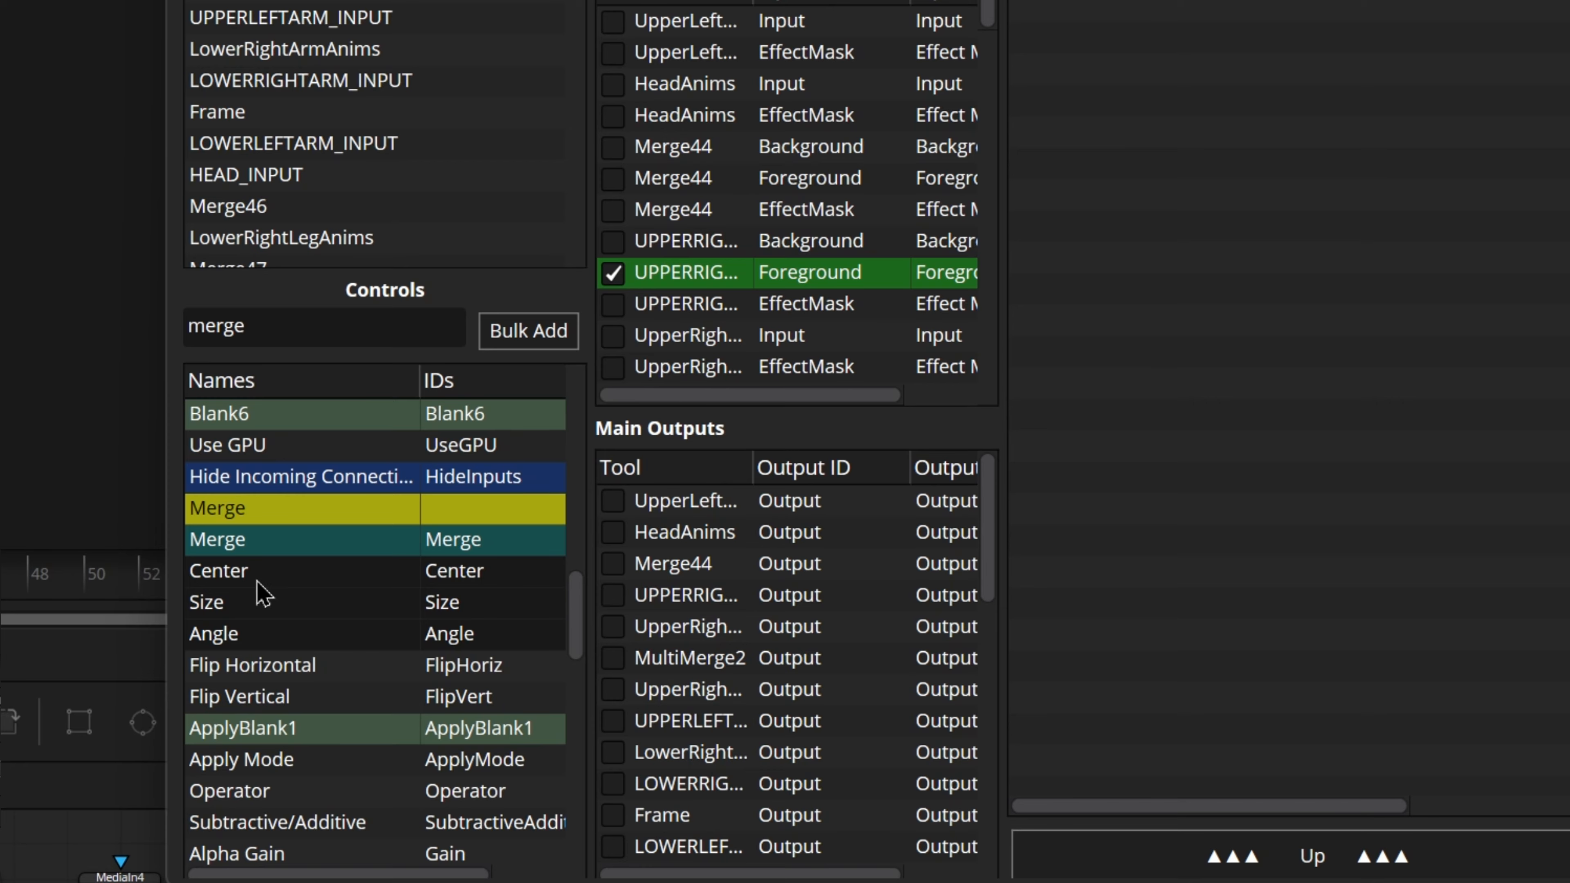
pyautogui.click(504, 356)
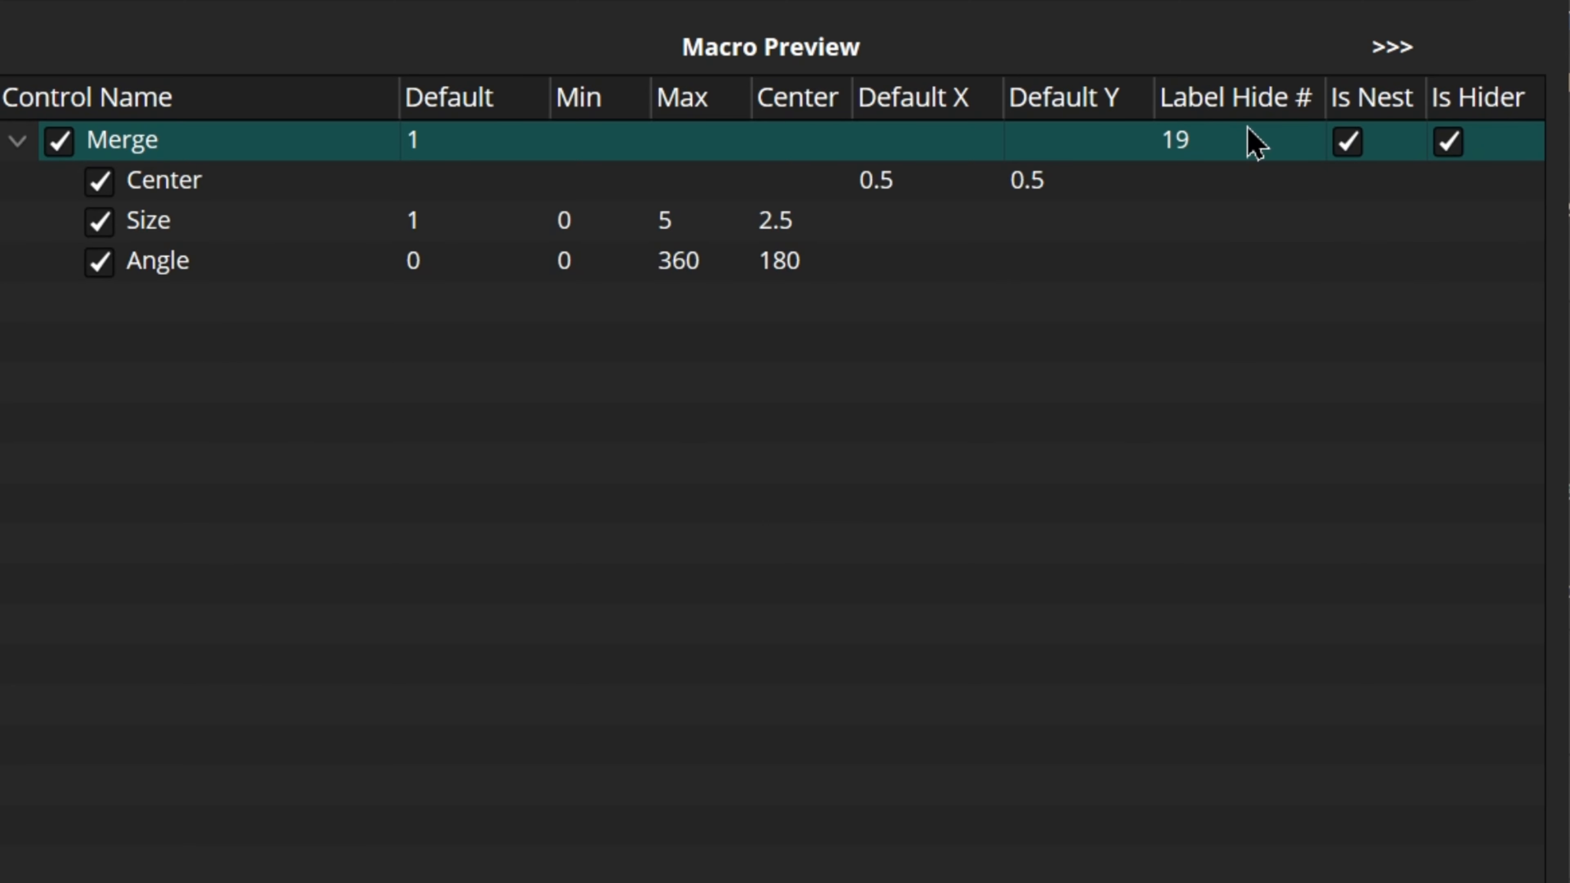
# Step: Open the Label Hide # value of the Merge nest for editing
pyautogui.doubleClick(1248, 140)
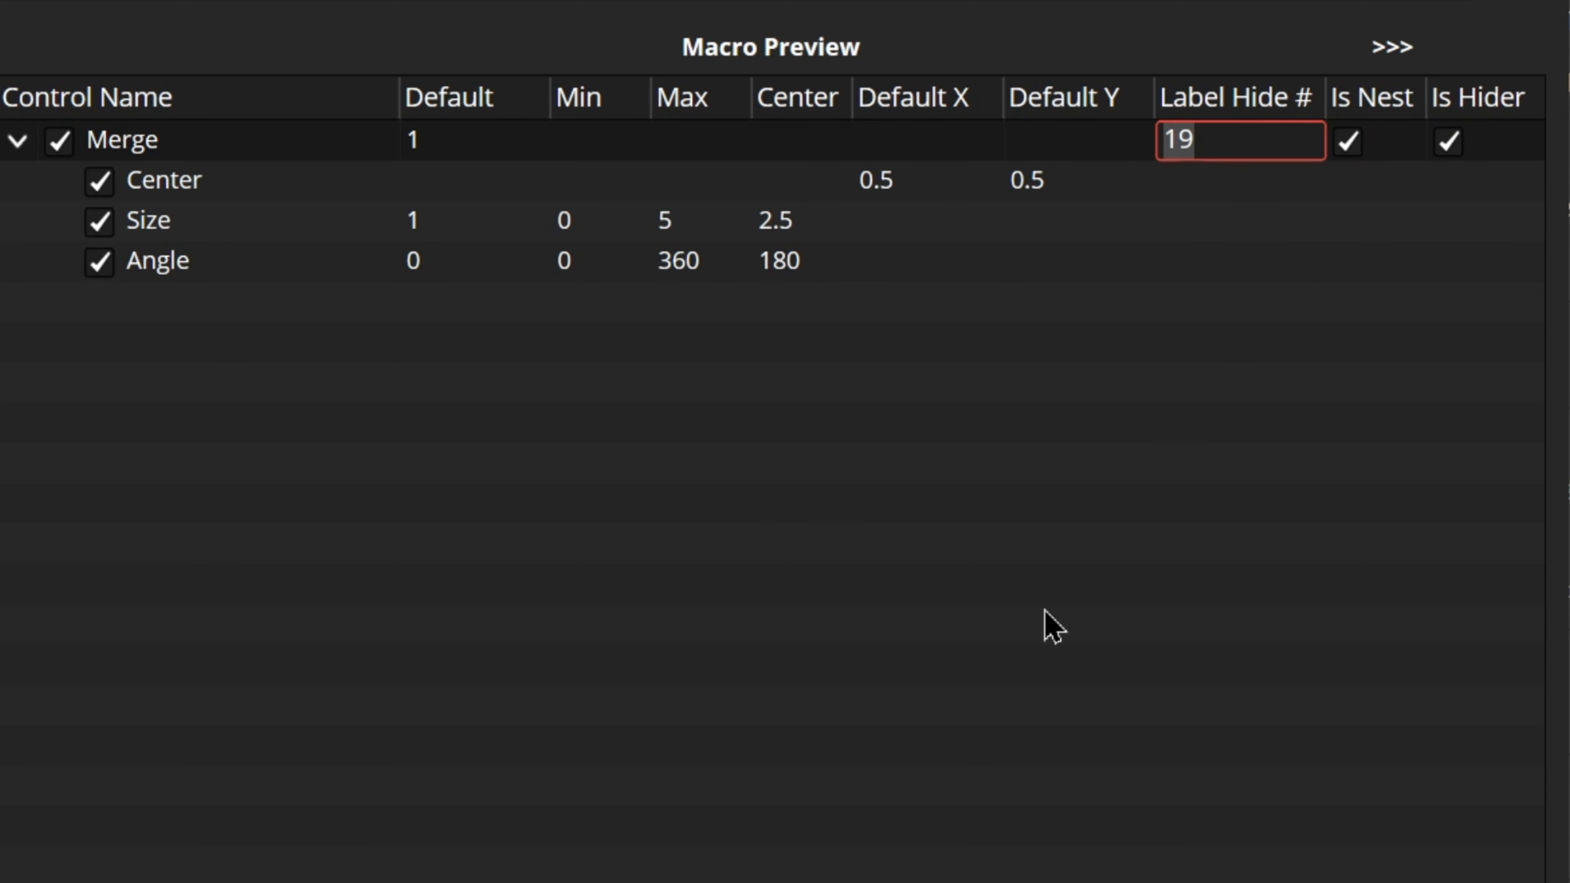
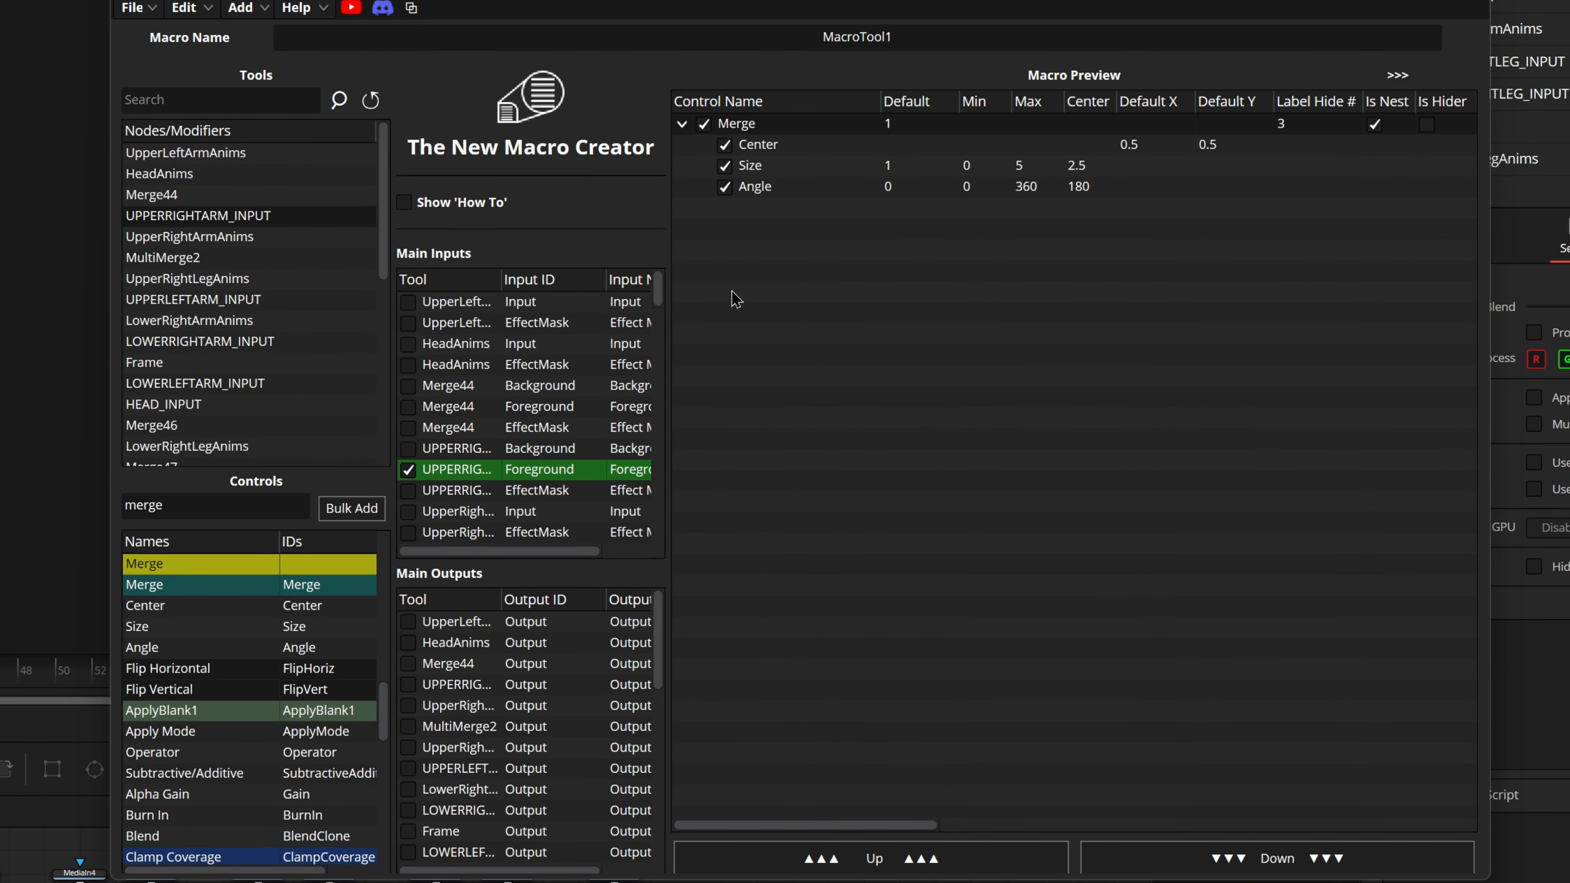
# Step: Open the expression editor and look through its tool and macro controls
pyautogui.click(299, 7)
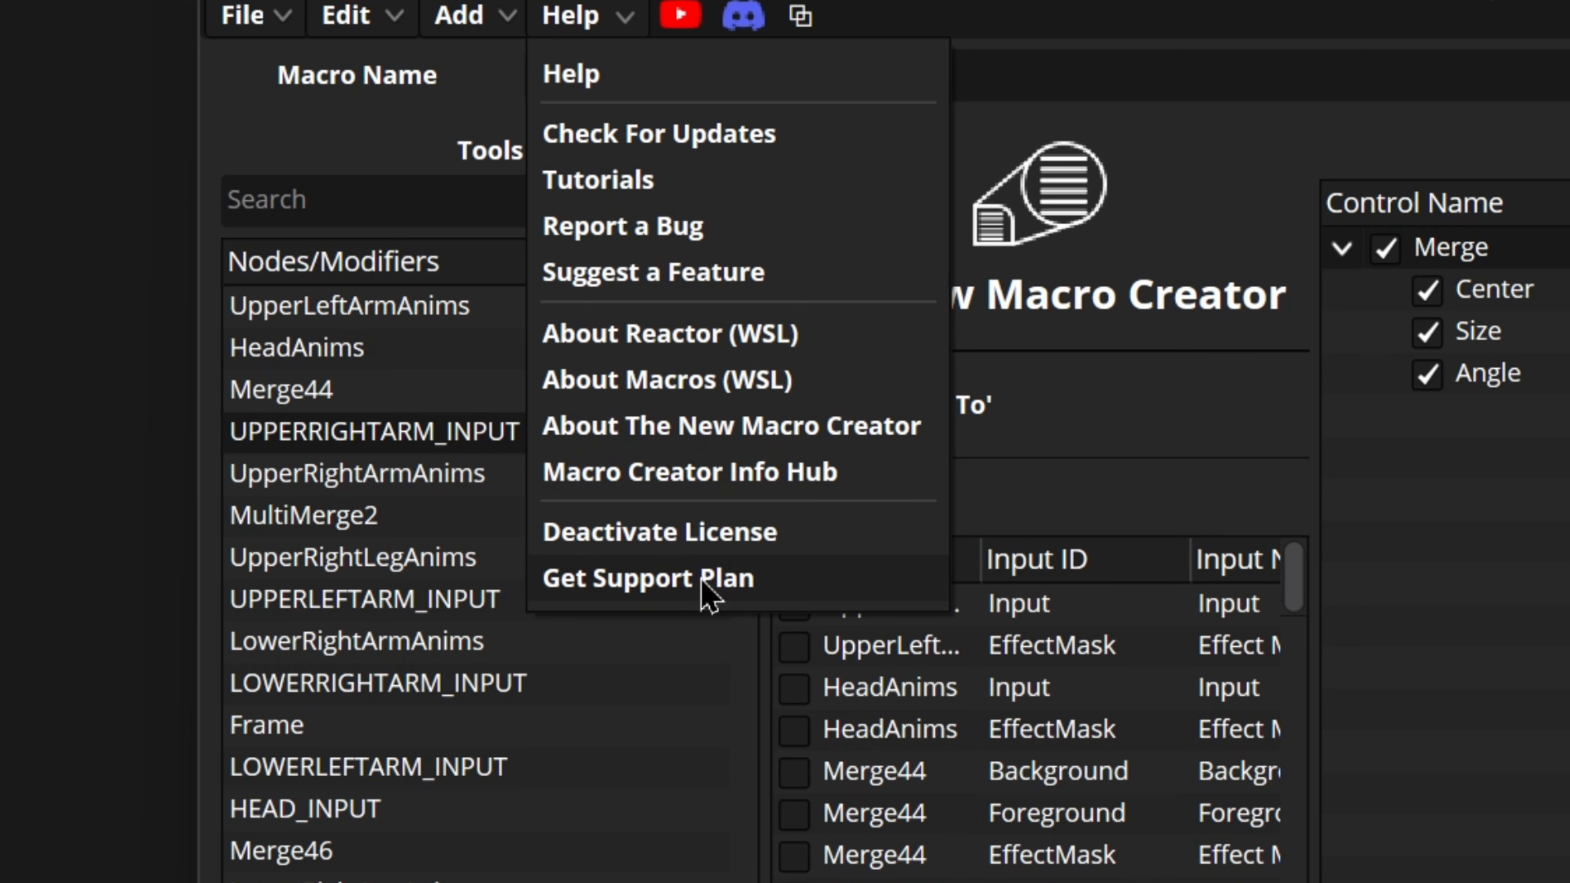
pyautogui.click(351, 17)
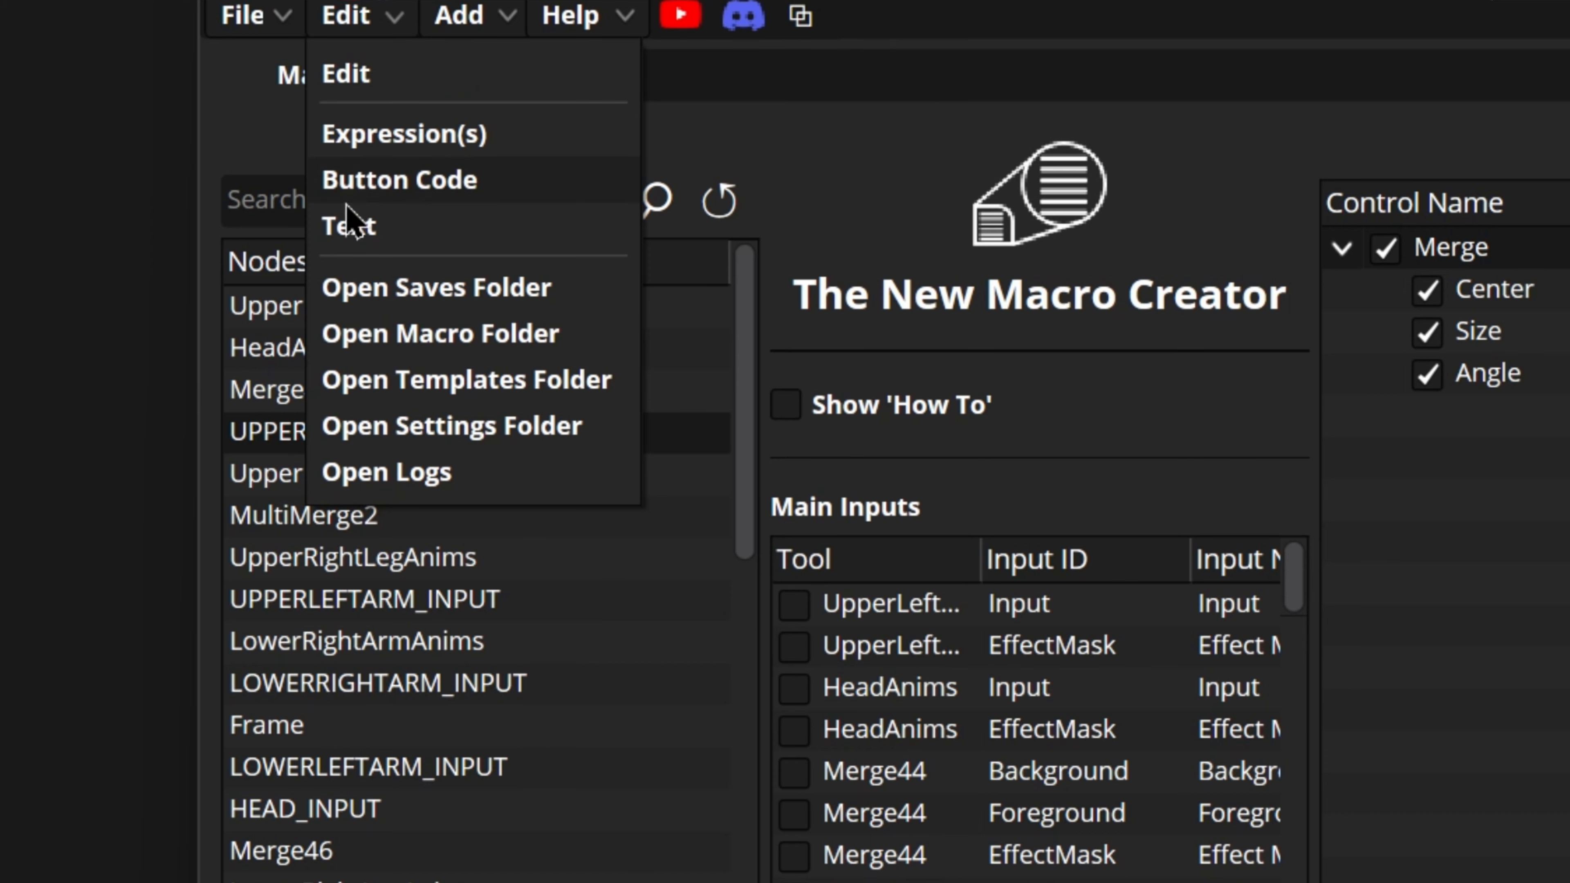
pyautogui.click(446, 146)
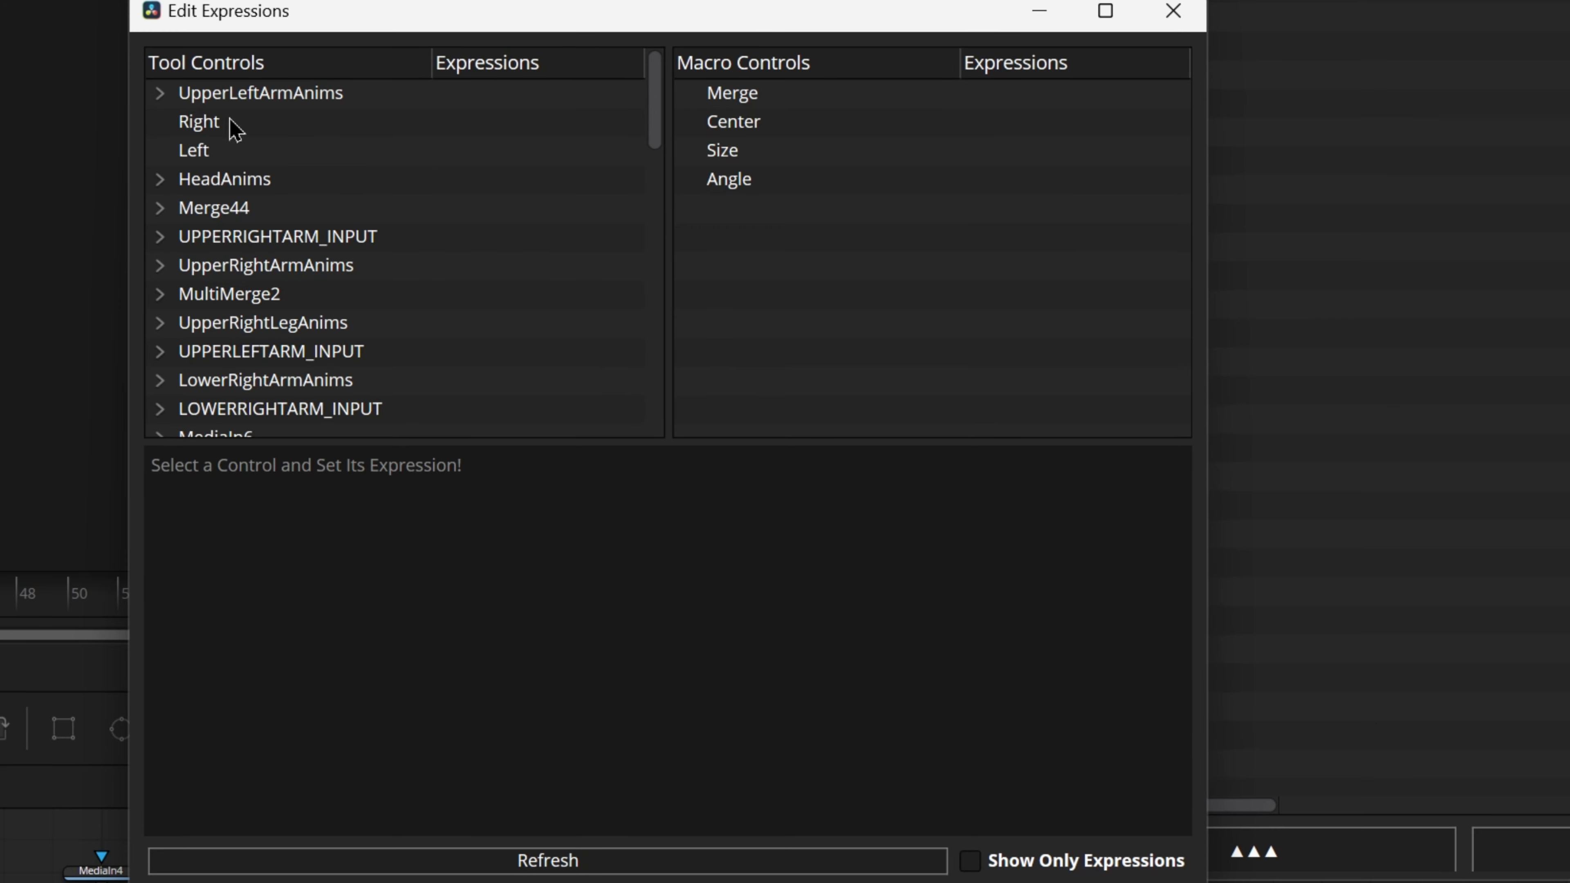
pyautogui.scroll(-10, 414, 183)
pyautogui.scroll(10, 413, 182)
# Step: Limit the expression editor to controls with expressions, look through the tool list, and turn that filter off
pyautogui.click(971, 861)
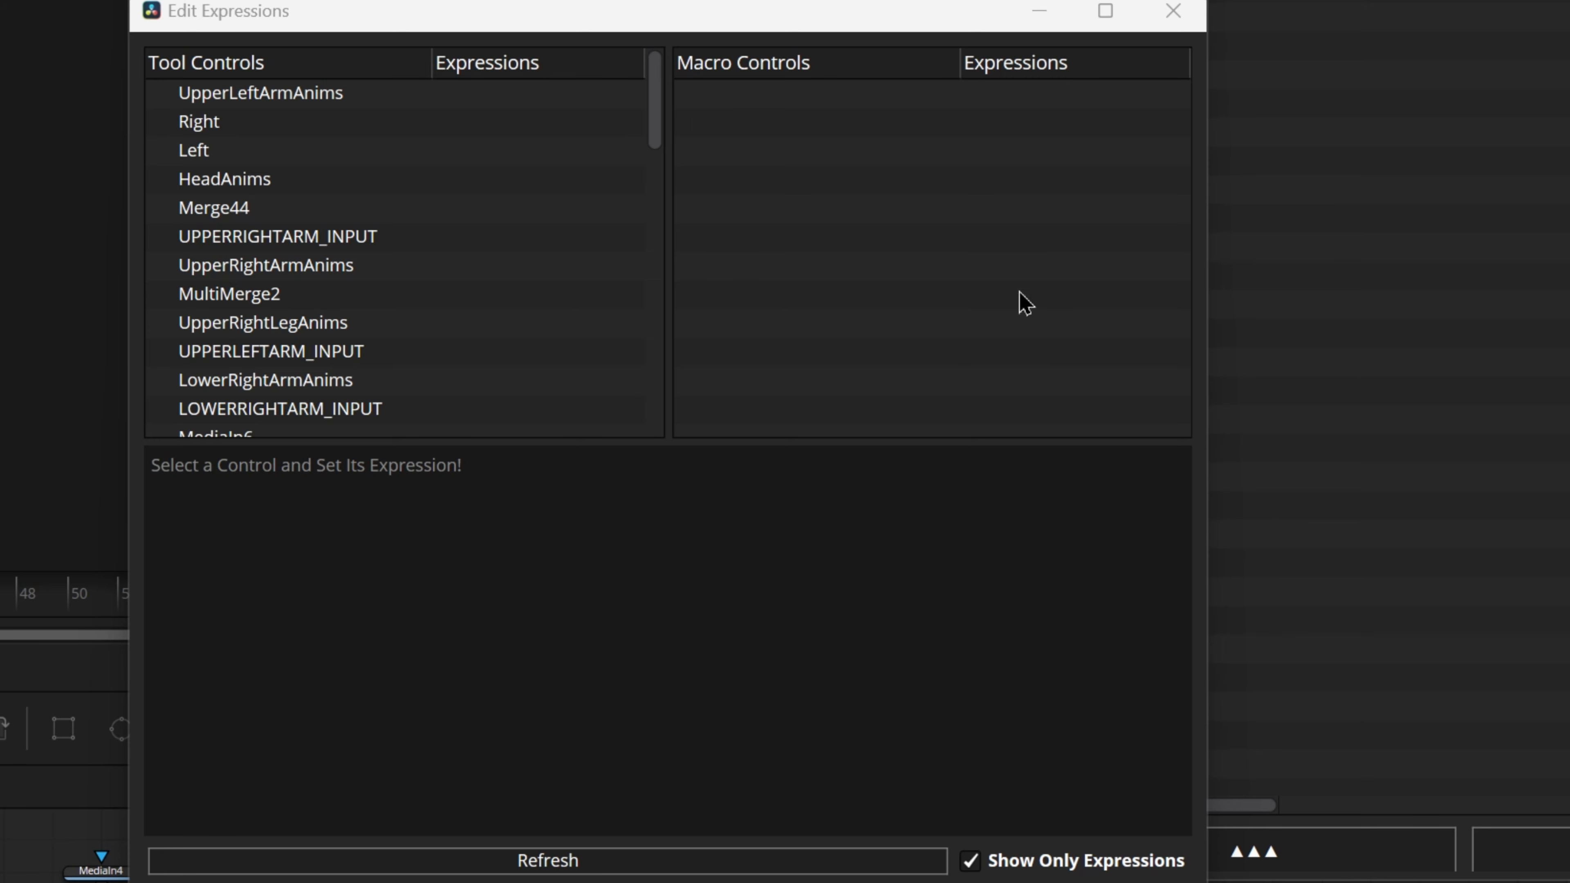
pyautogui.scroll(-10, 449, 263)
pyautogui.scroll(10, 426, 303)
pyautogui.scroll(-10, 383, 260)
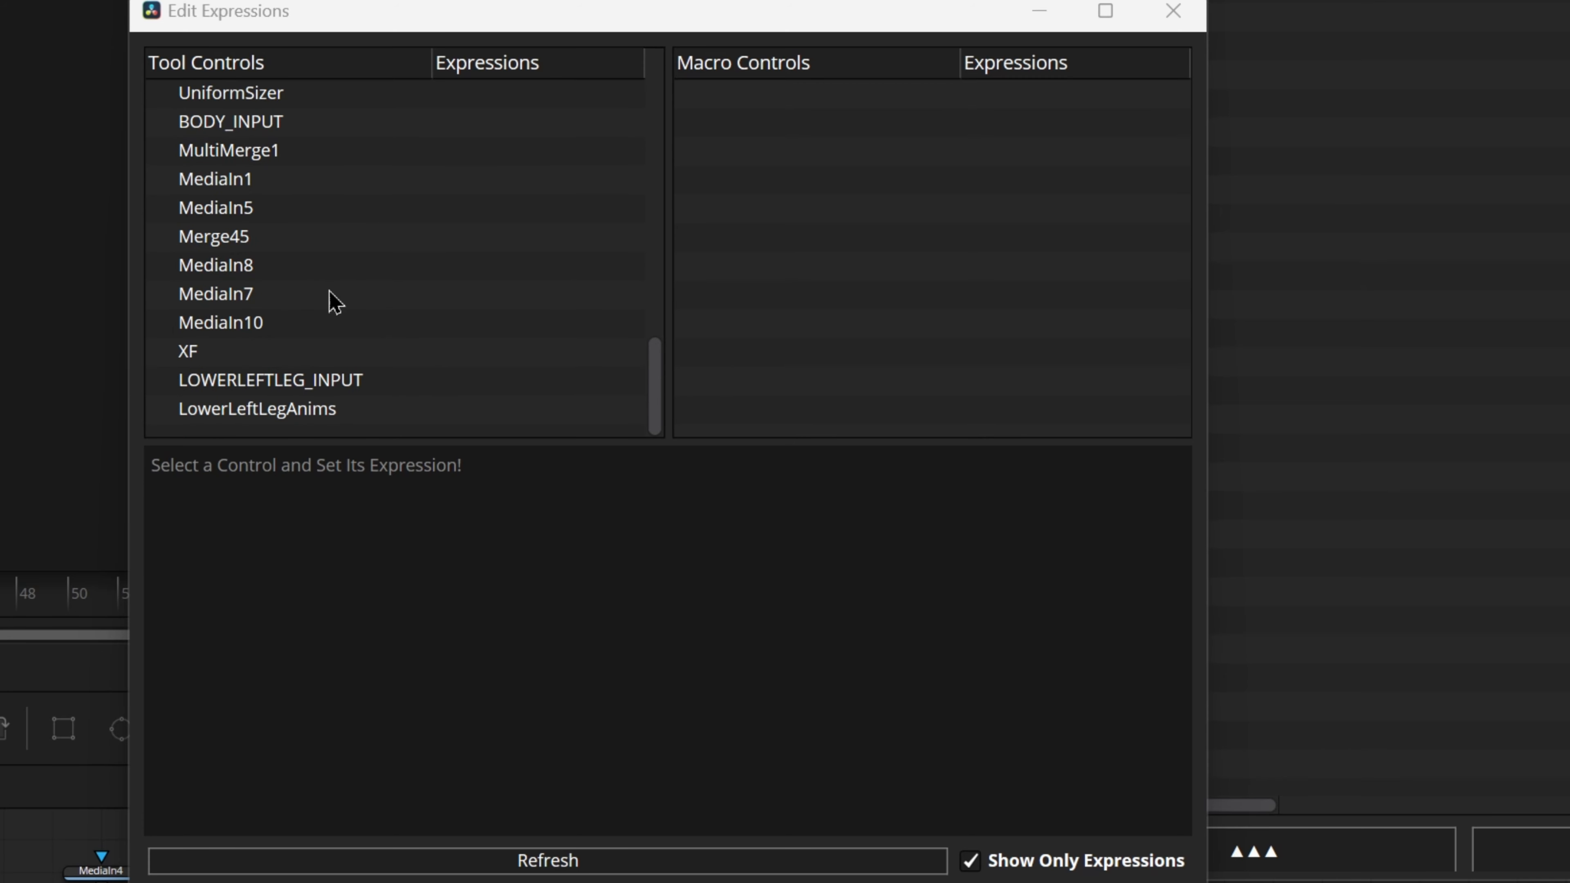
pyautogui.scroll(8, 298, 410)
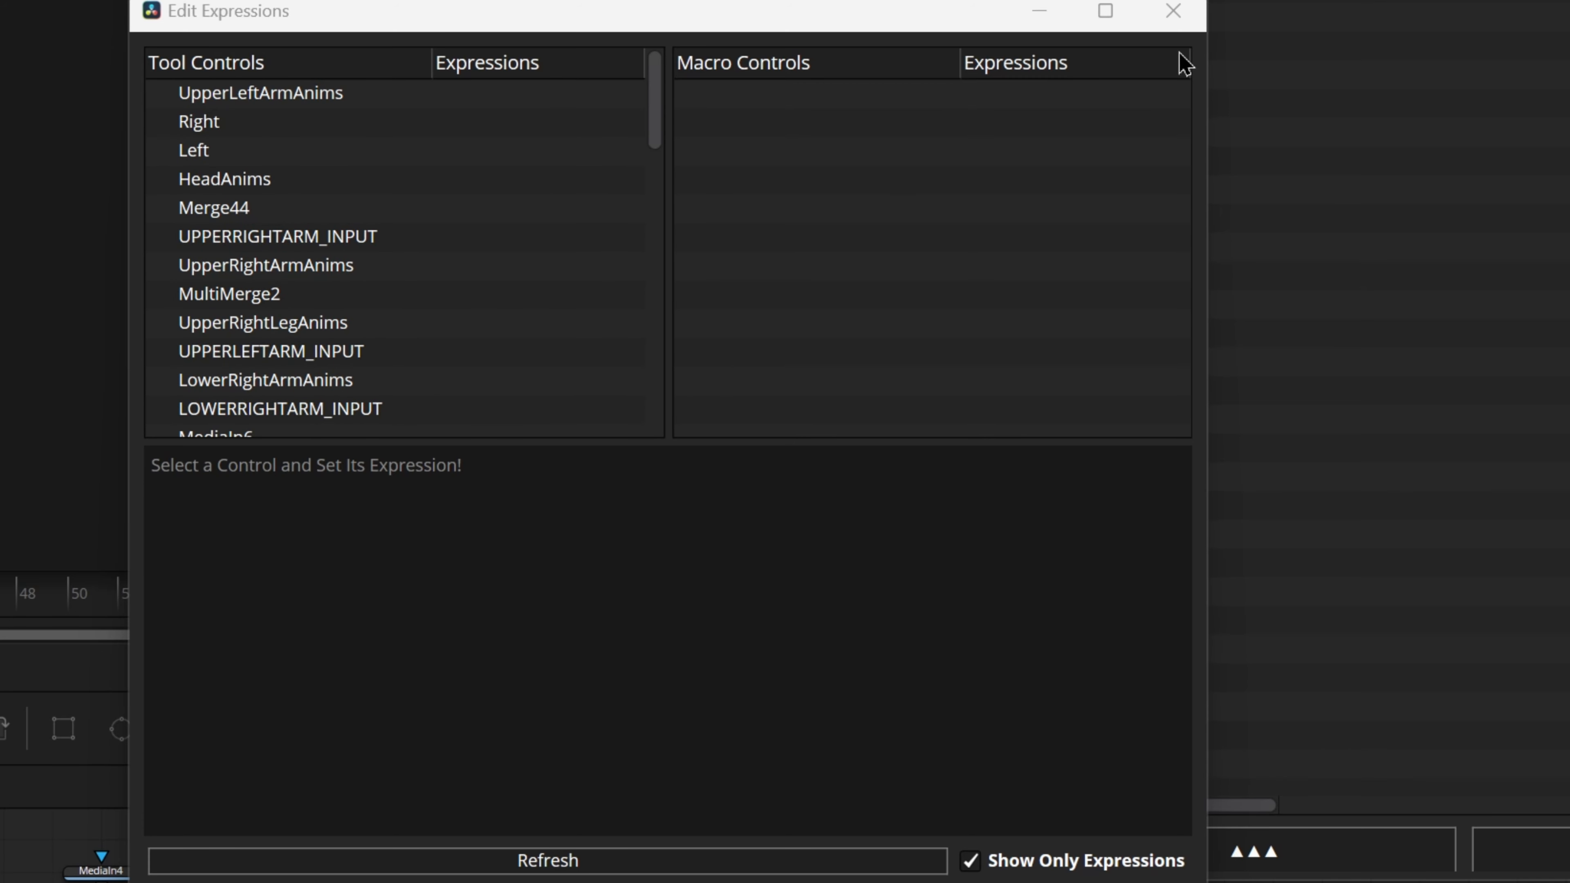
pyautogui.click(976, 859)
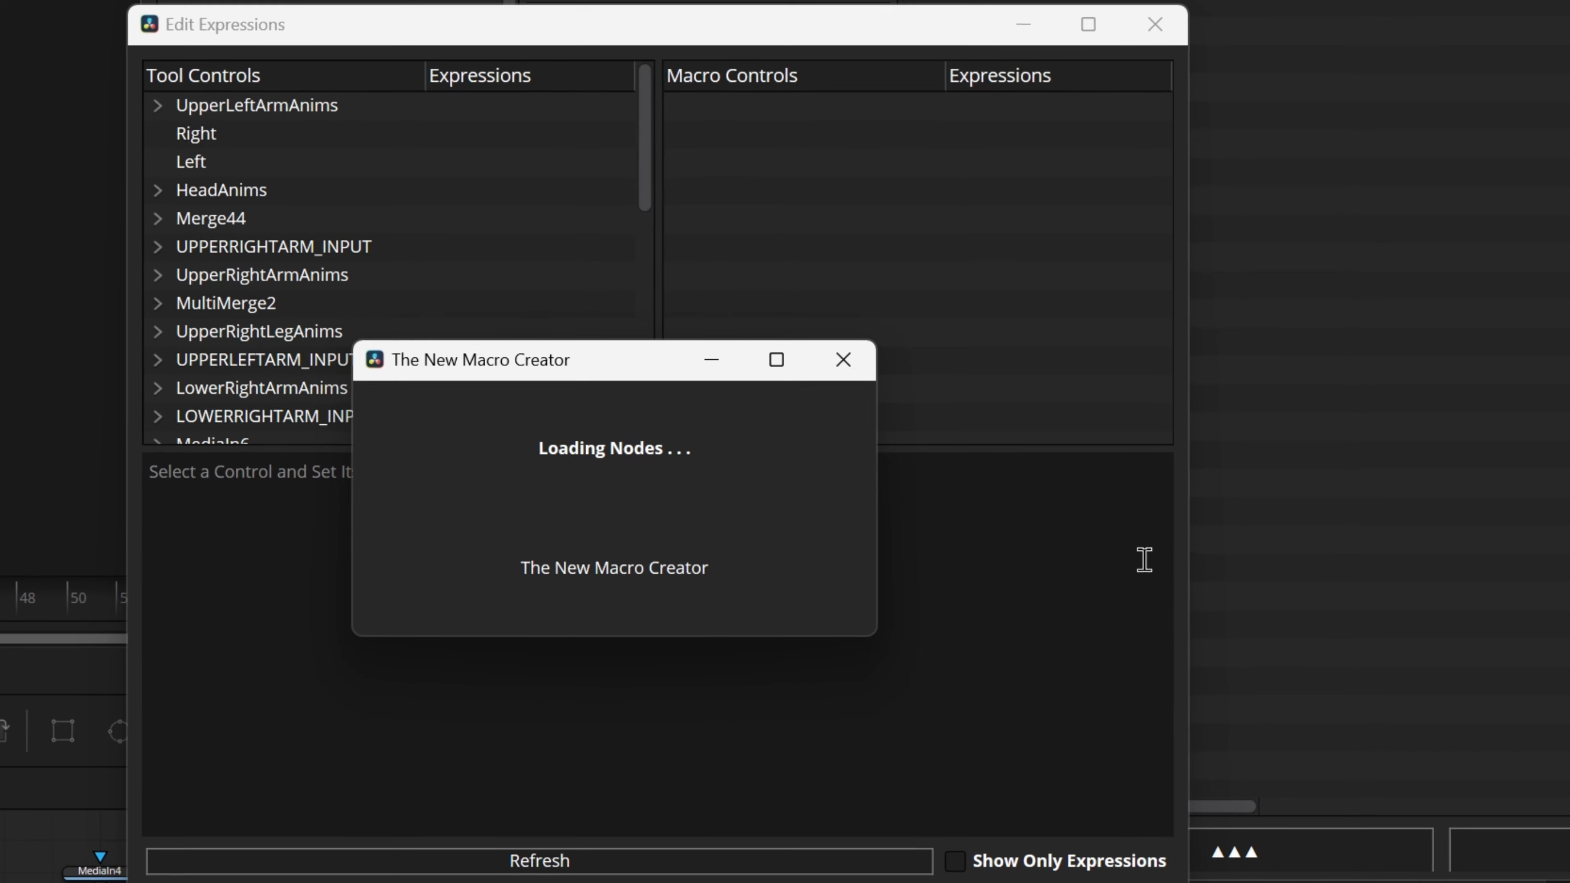
# Step: Open the button code editor, look through its tool controls, and close it
pyautogui.click(188, 8)
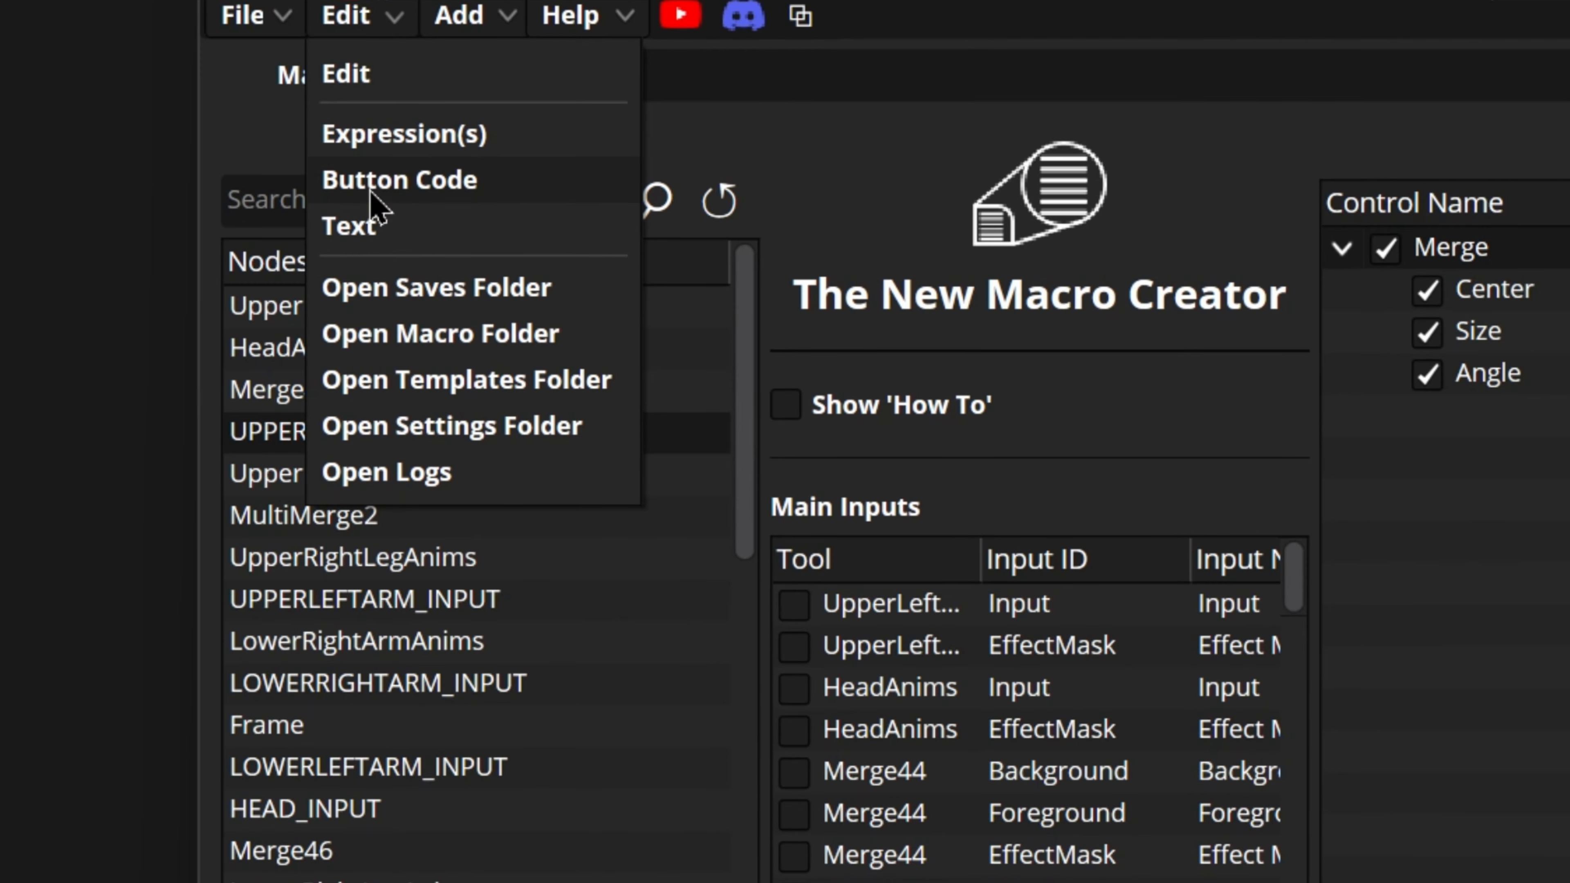
pyautogui.click(192, 114)
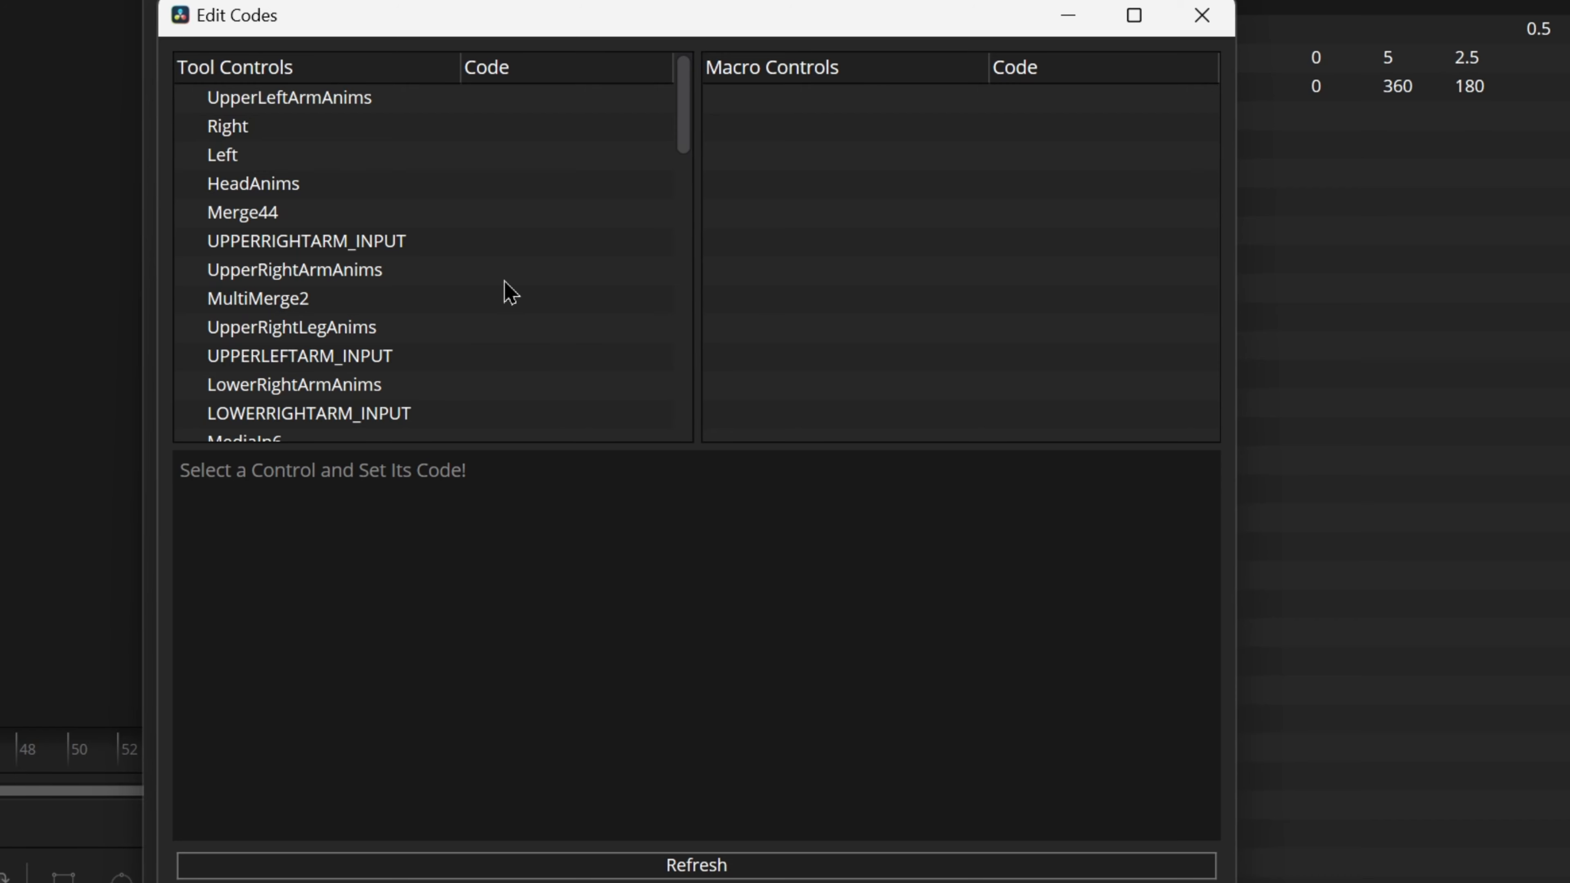
pyautogui.scroll(-10, 508, 291)
pyautogui.scroll(8, 509, 291)
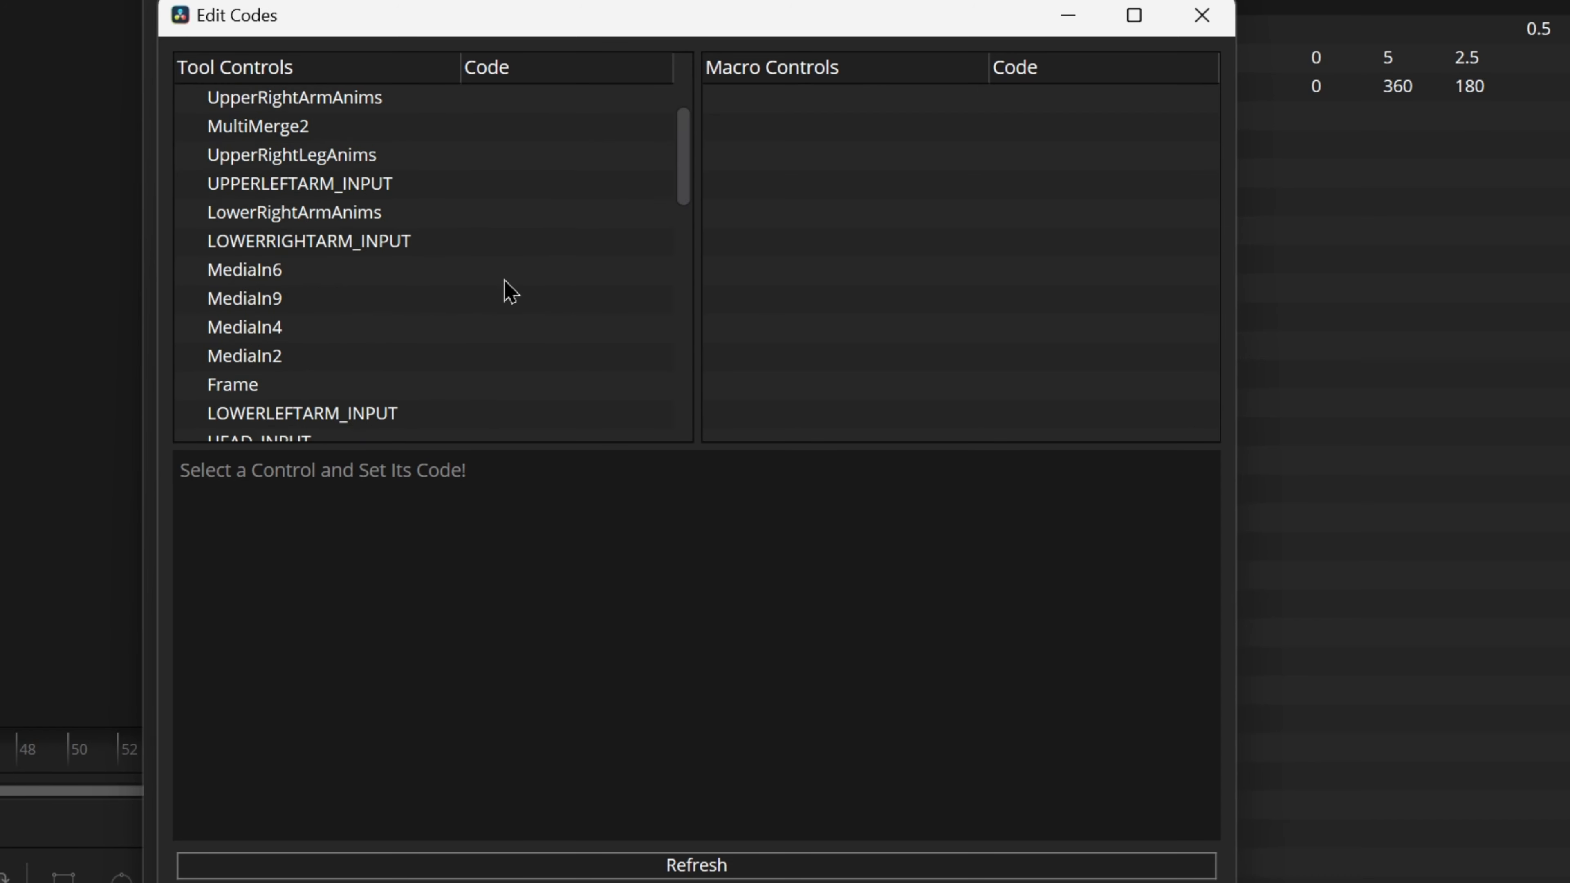
pyautogui.click(1275, 186)
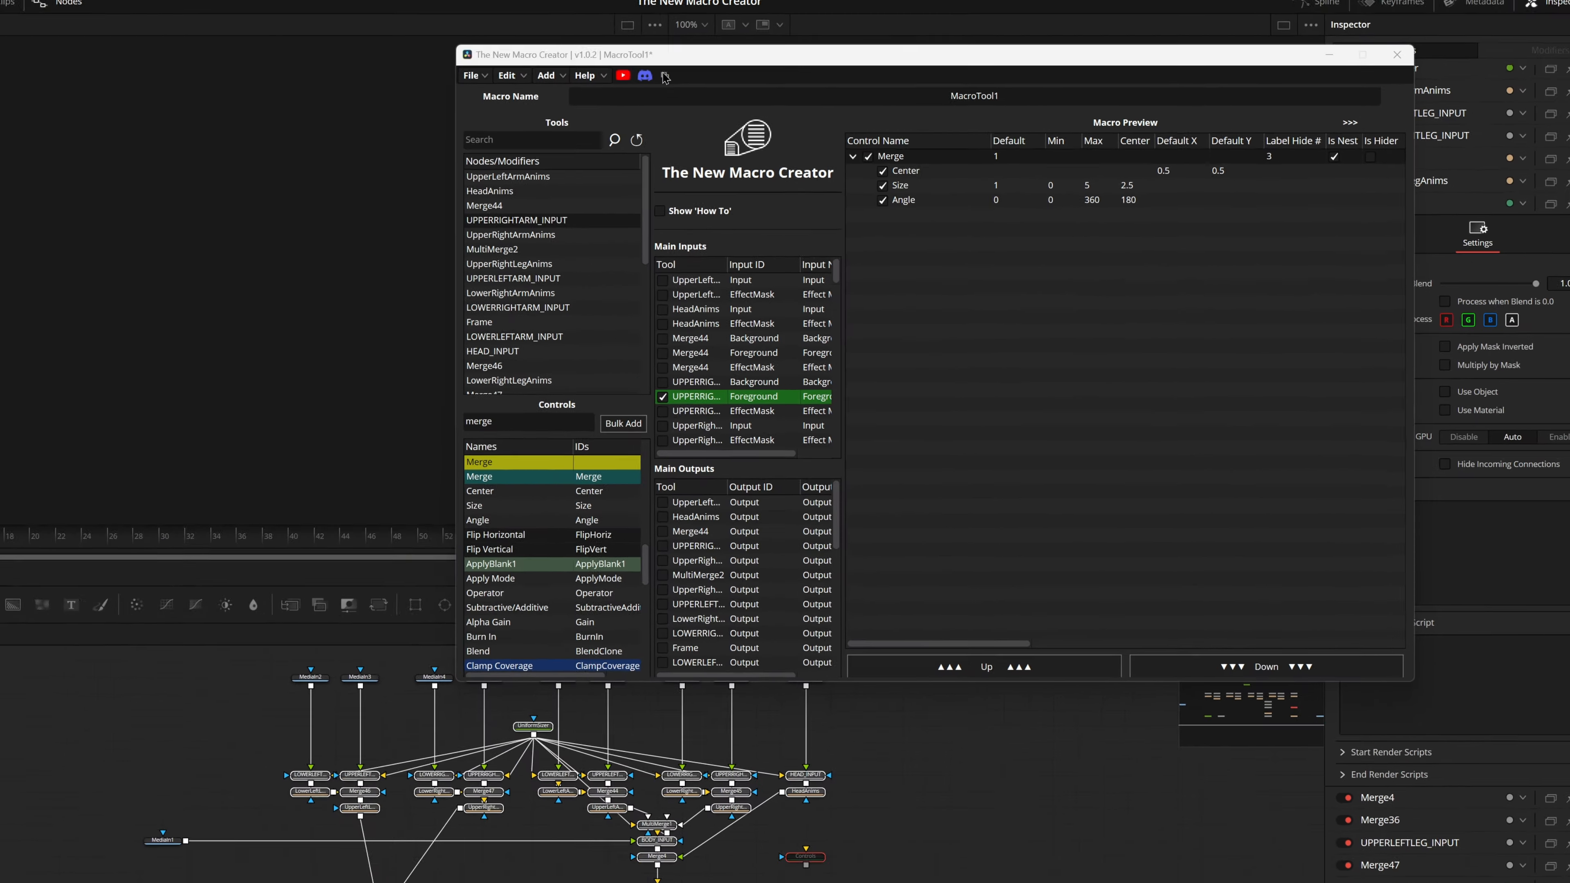
# Step: Shrink the macro creator to its compact floating window, move it aside, and restore the full window
pyautogui.click(411, 7)
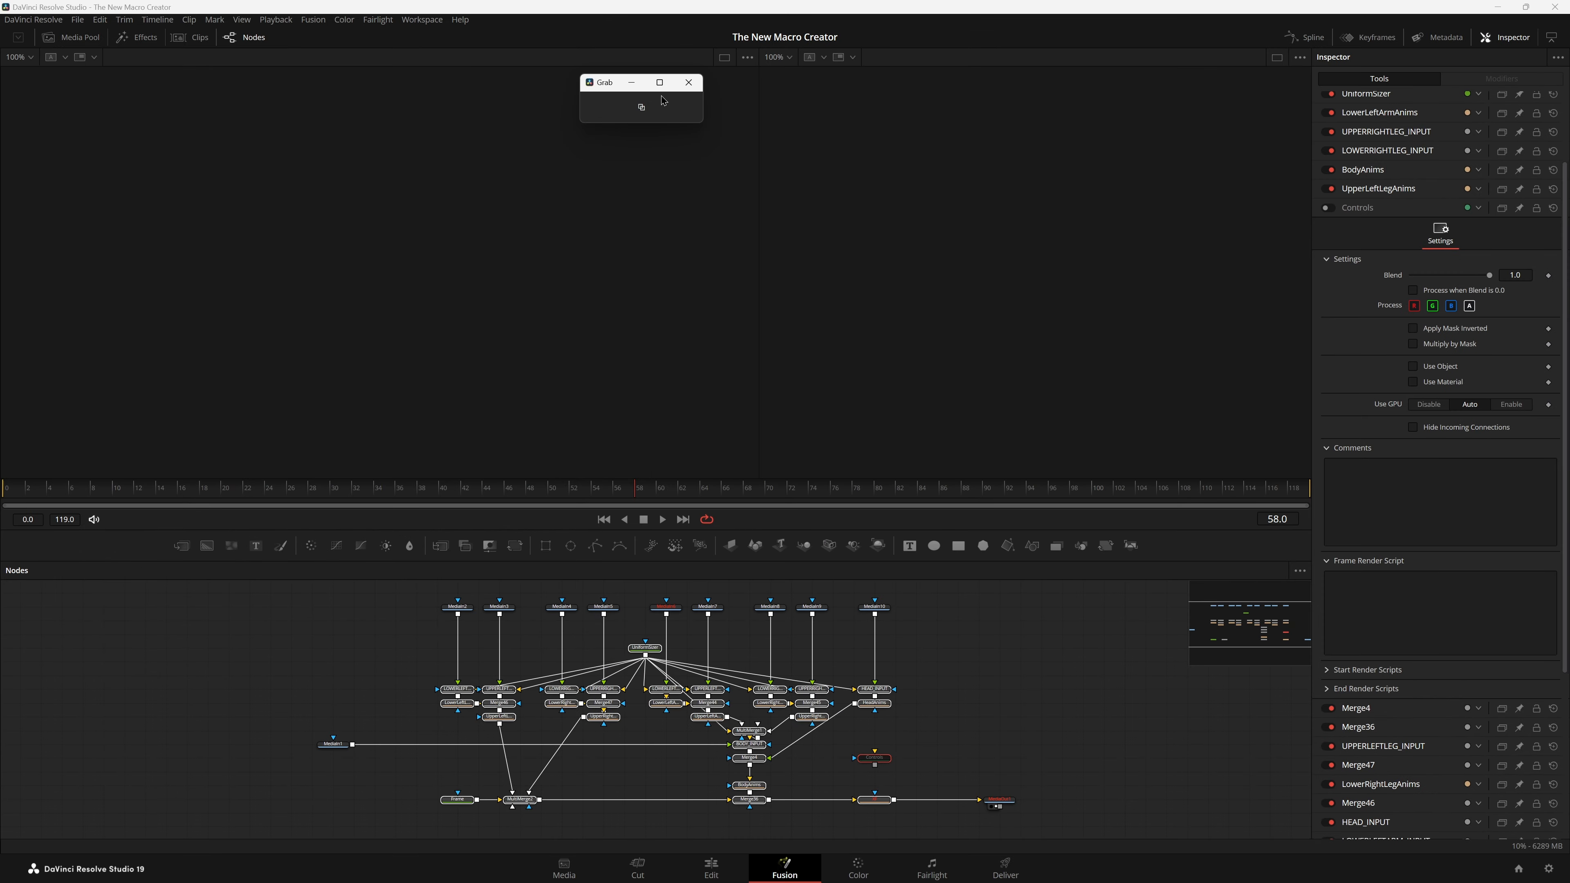
pyautogui.moveTo(609, 83); pyautogui.dragTo(57, 94)
pyautogui.click(984, 664)
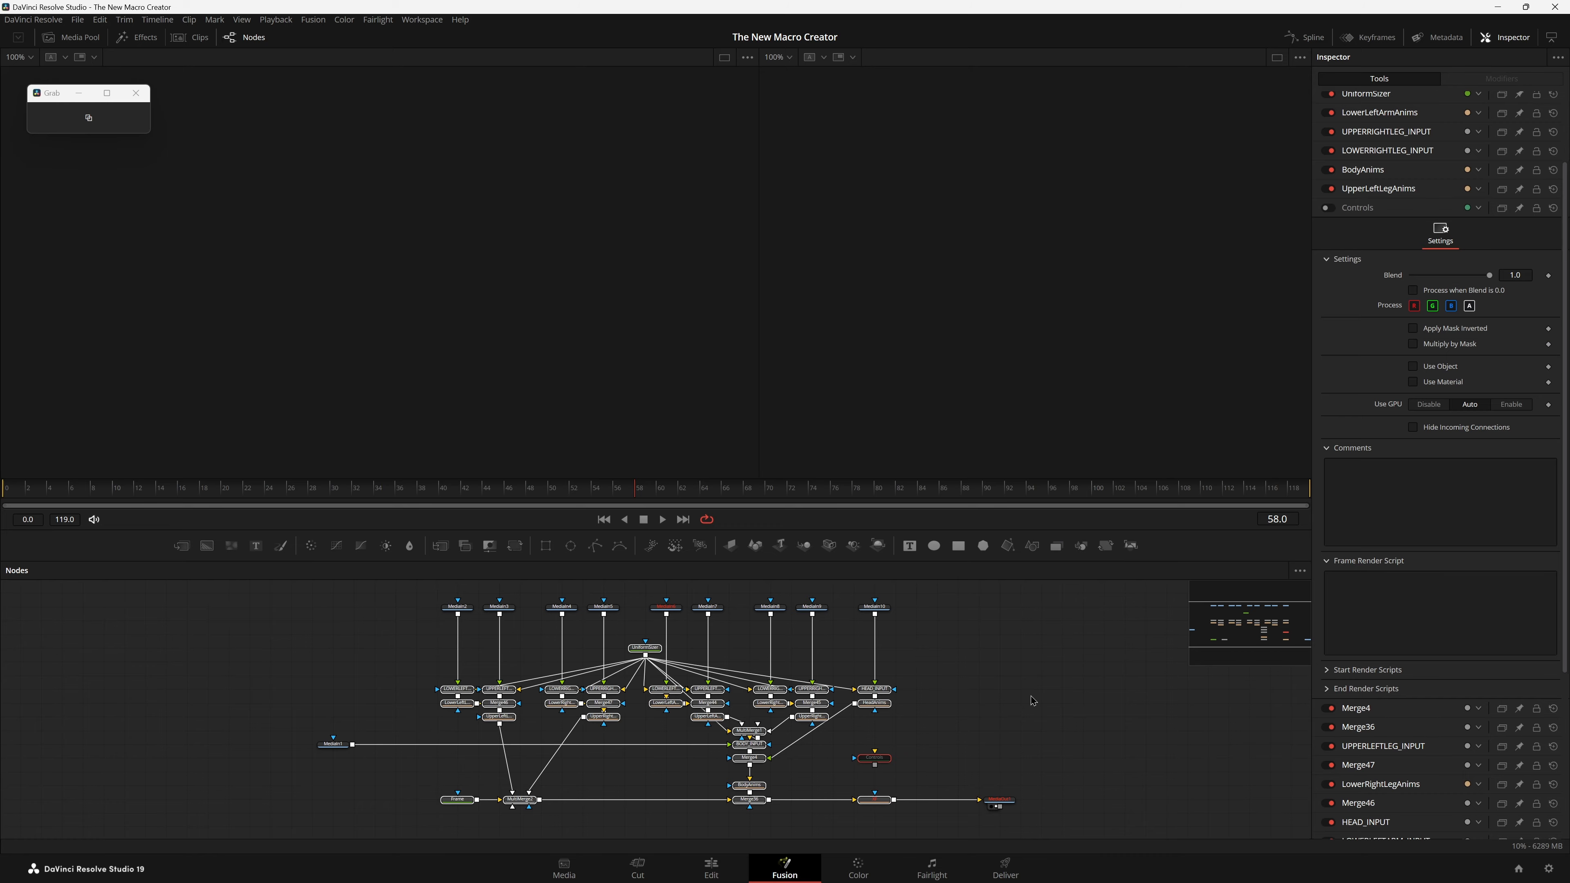
pyautogui.click(68, 117)
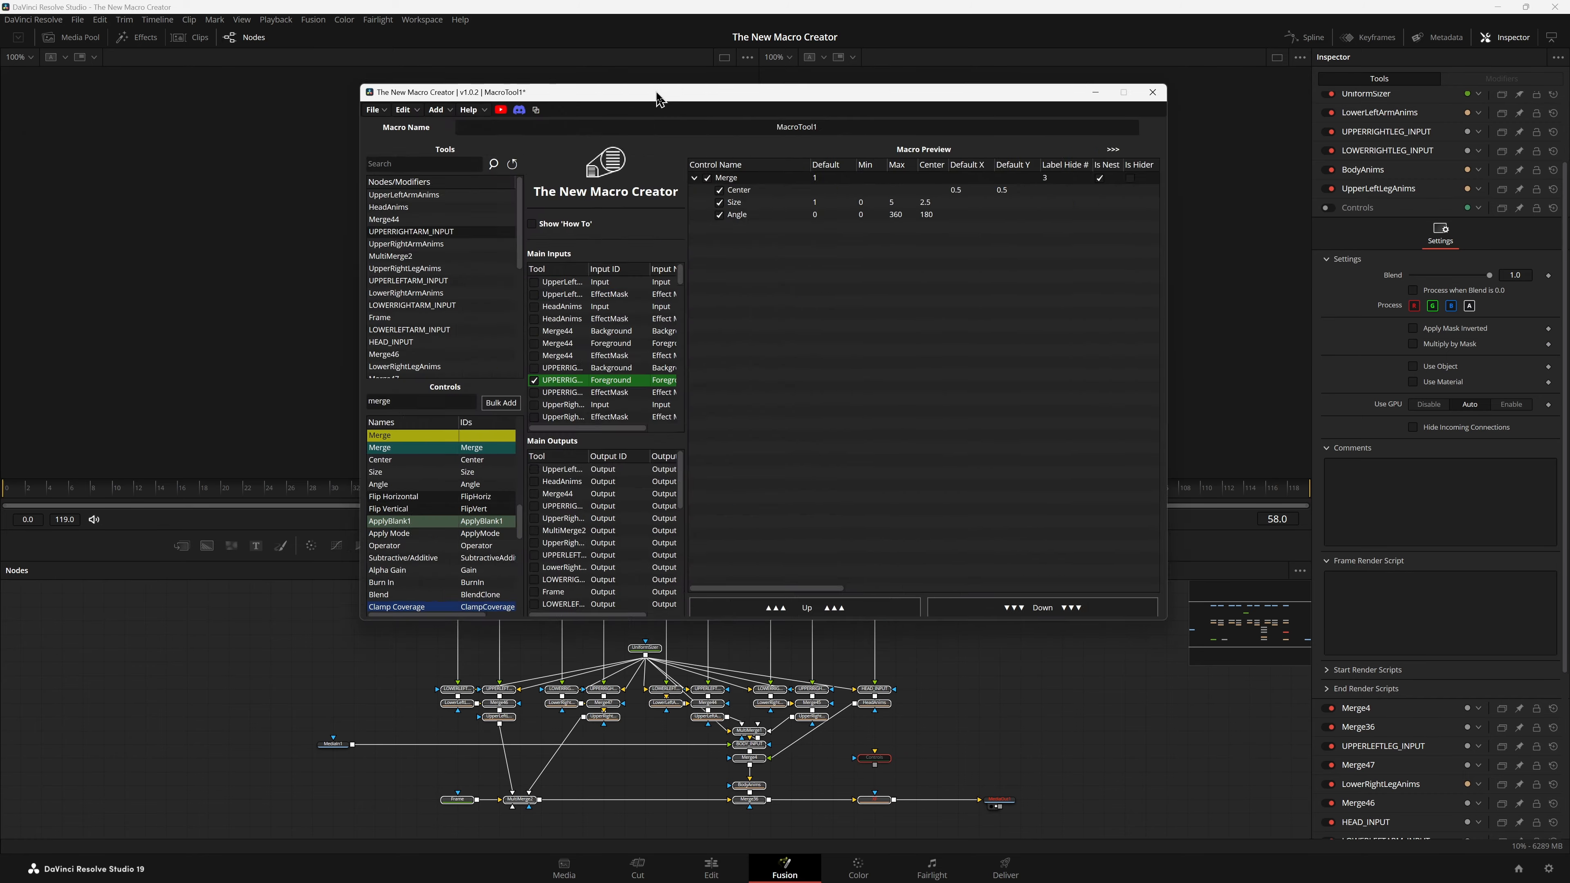
pyautogui.moveTo(652, 94); pyautogui.dragTo(816, 46)
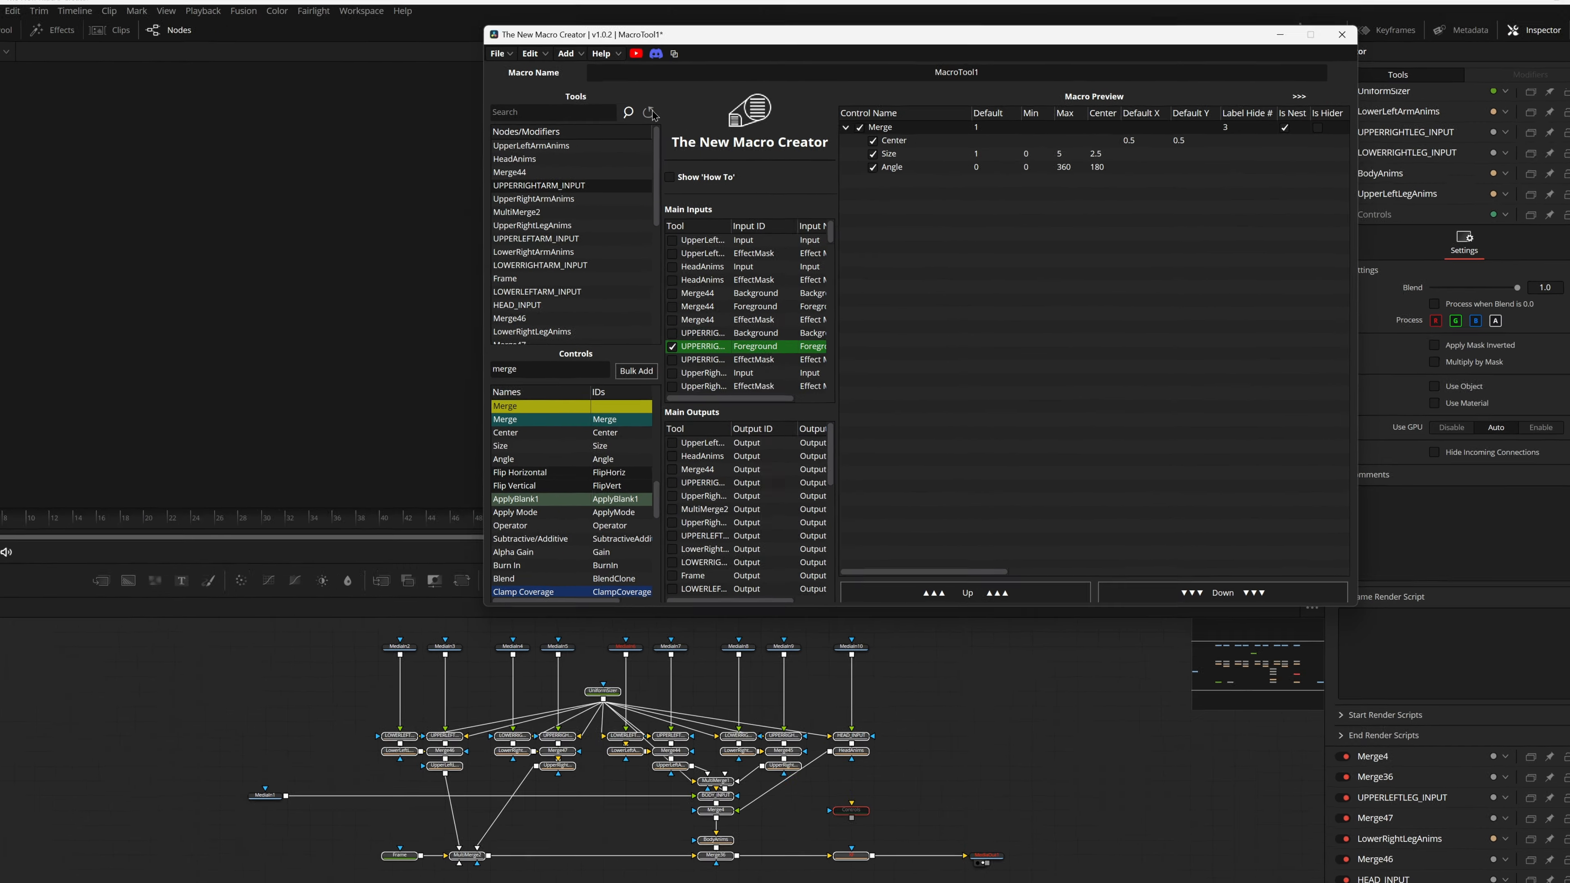
# Step: Refresh the node list and rename the macro as test
pyautogui.click(649, 112)
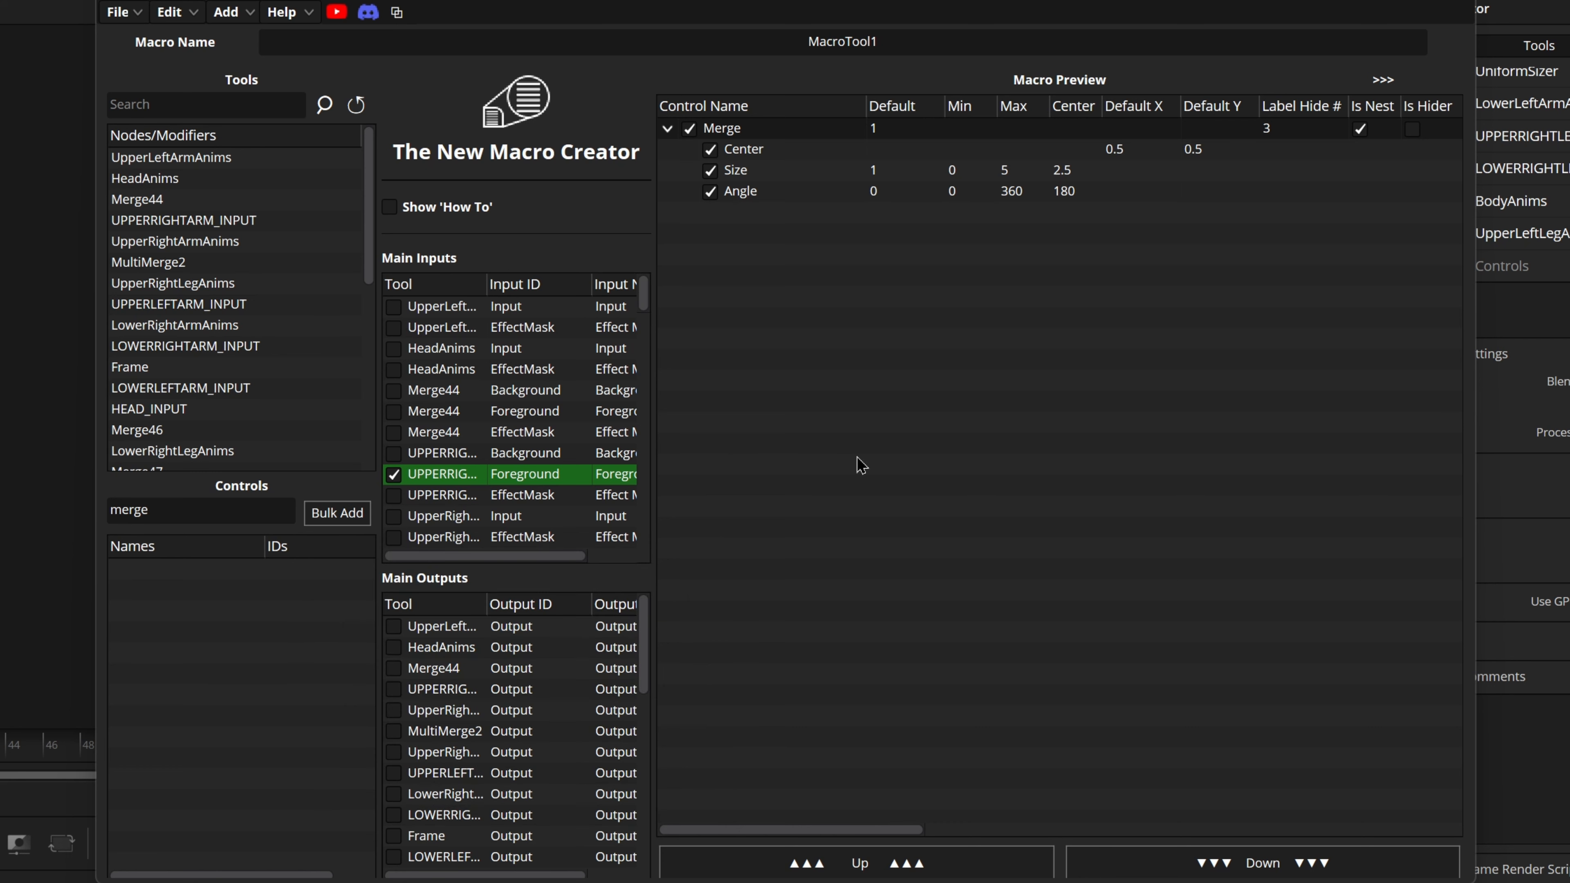
pyautogui.doubleClick(863, 41)
pyautogui.write('test')
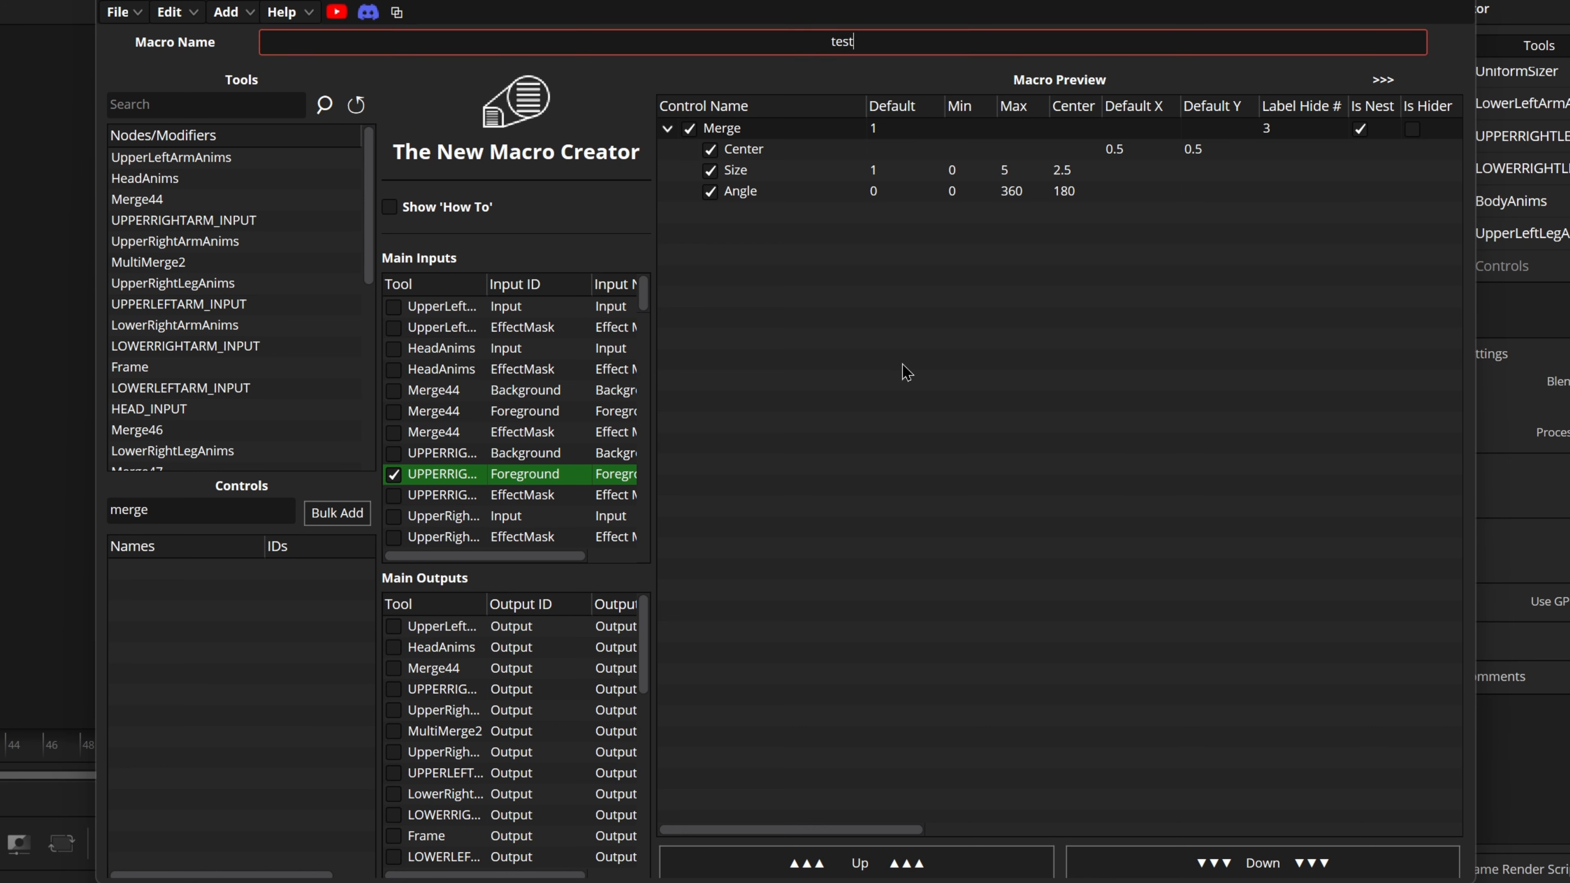
pyautogui.press('Return')
# Step: Start exporting the macro as a DRFX, with the macro type set to Fusion and Searchable Macro
pyautogui.click(117, 12)
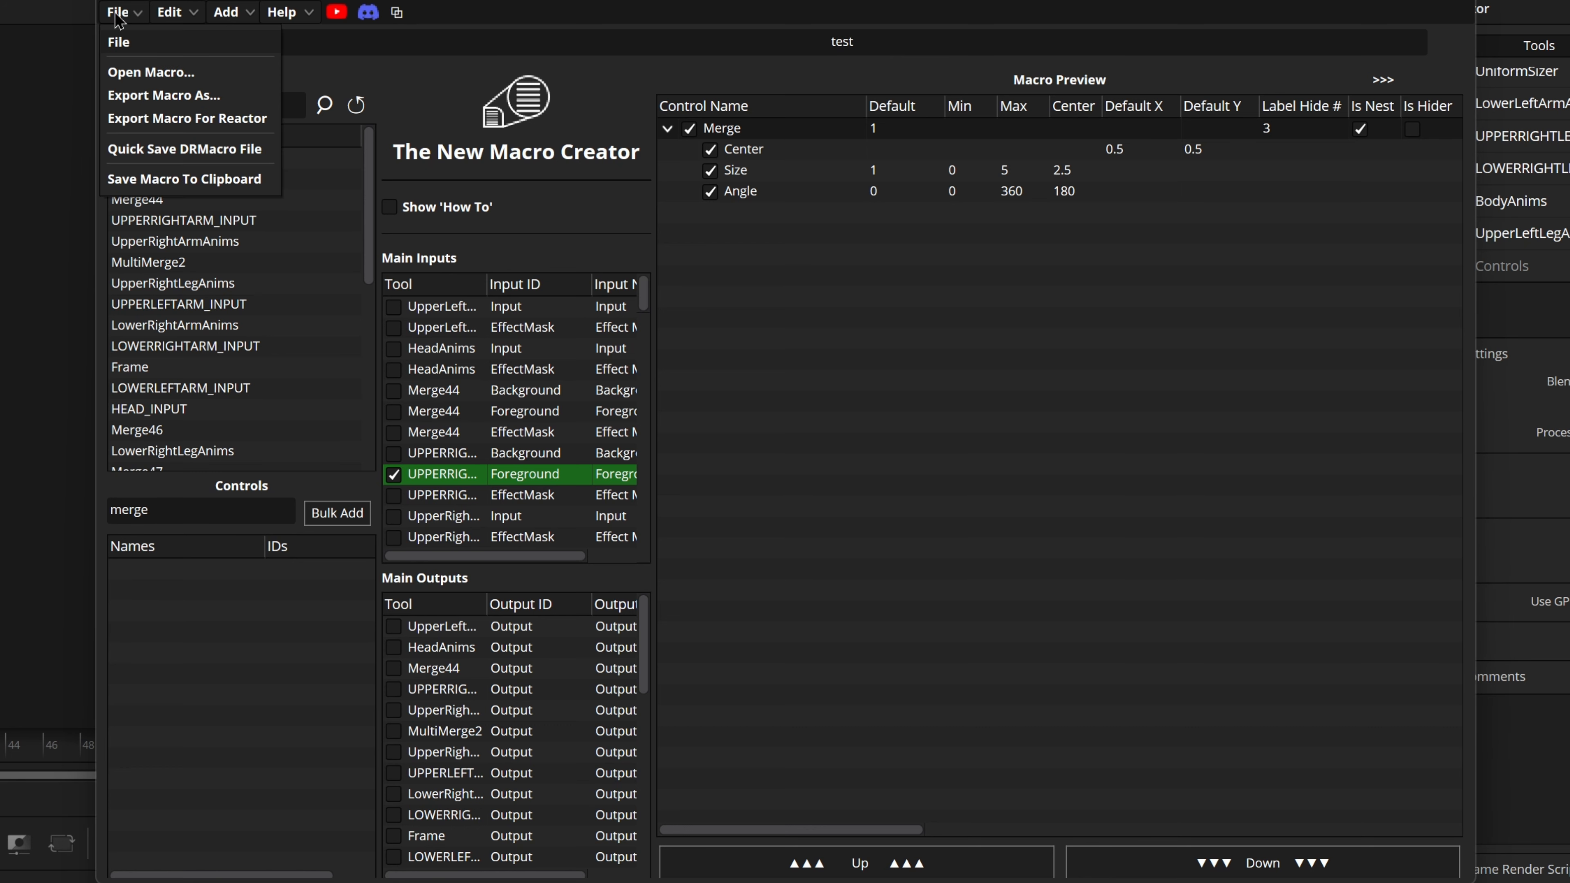
pyautogui.click(168, 97)
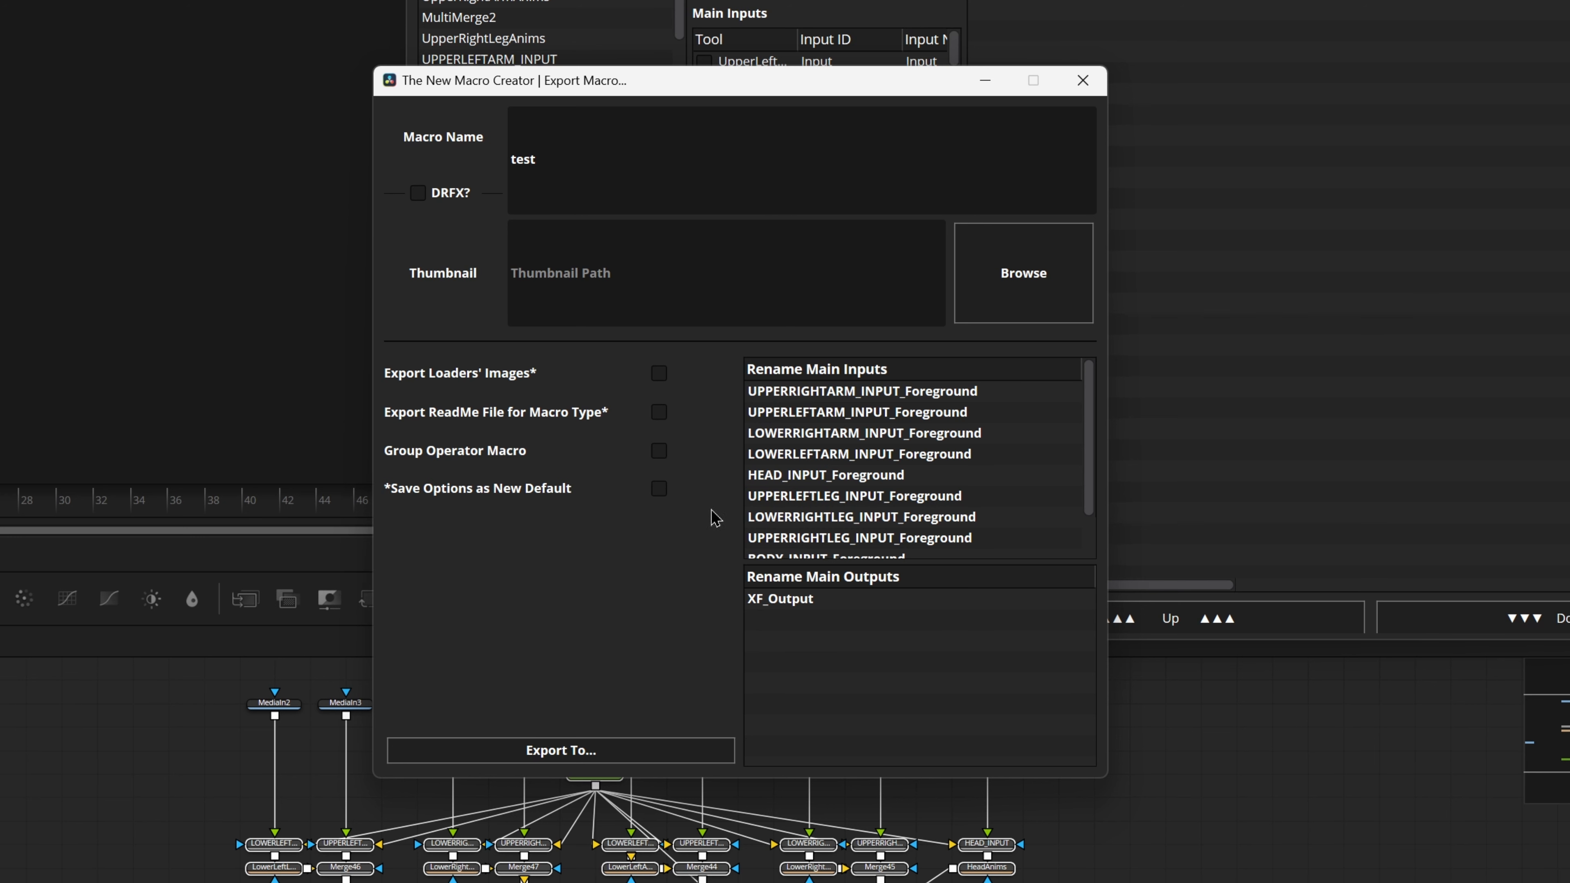
pyautogui.click(420, 194)
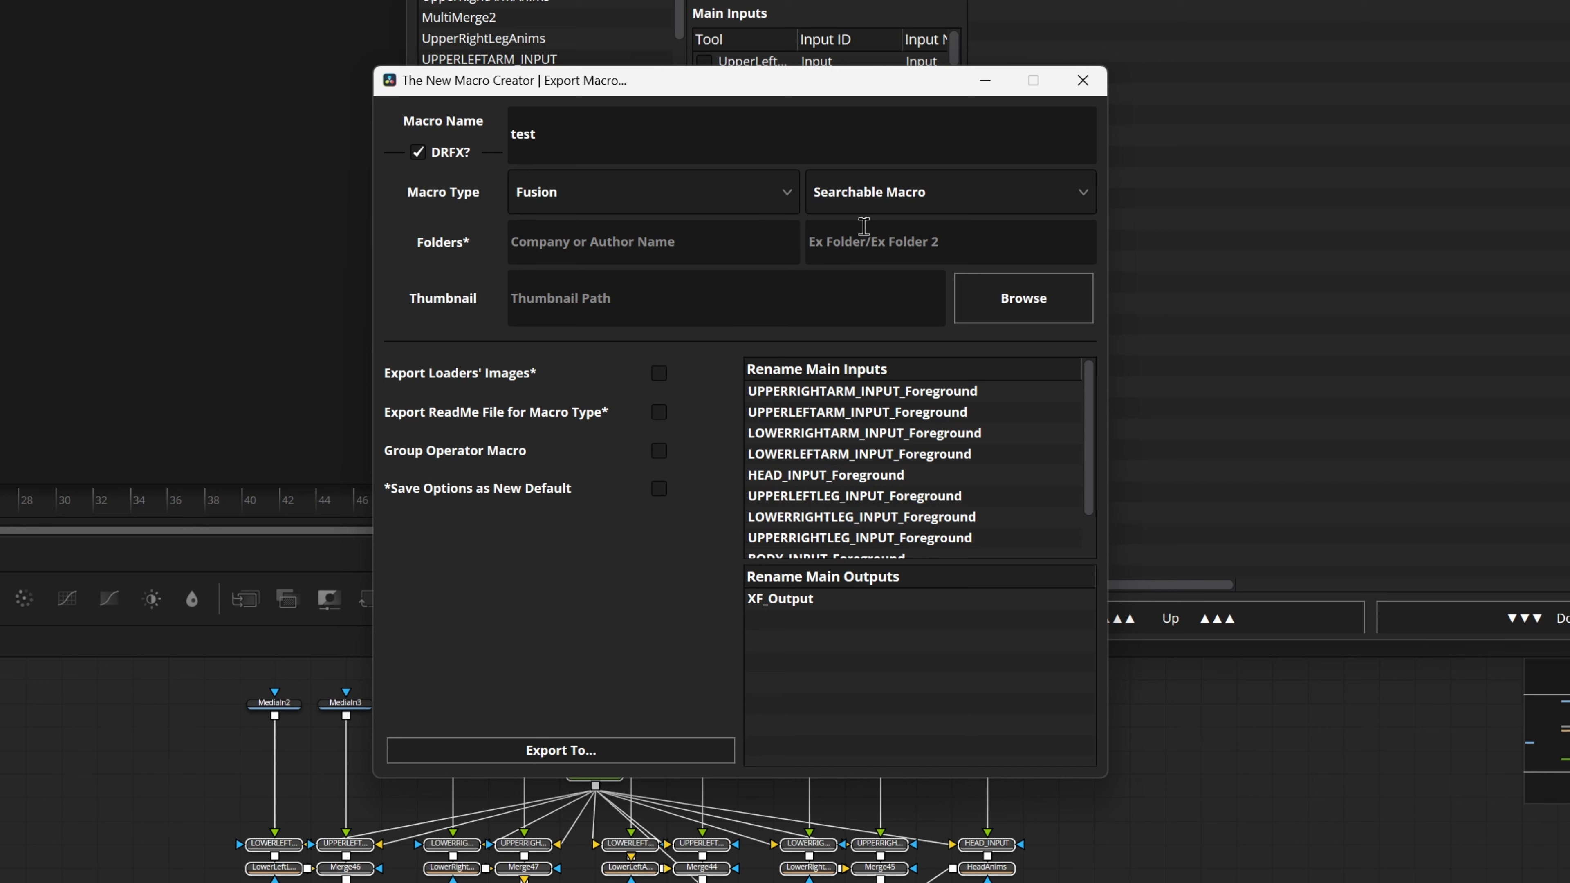
pyautogui.click(643, 192)
pyautogui.click(608, 193)
pyautogui.click(935, 196)
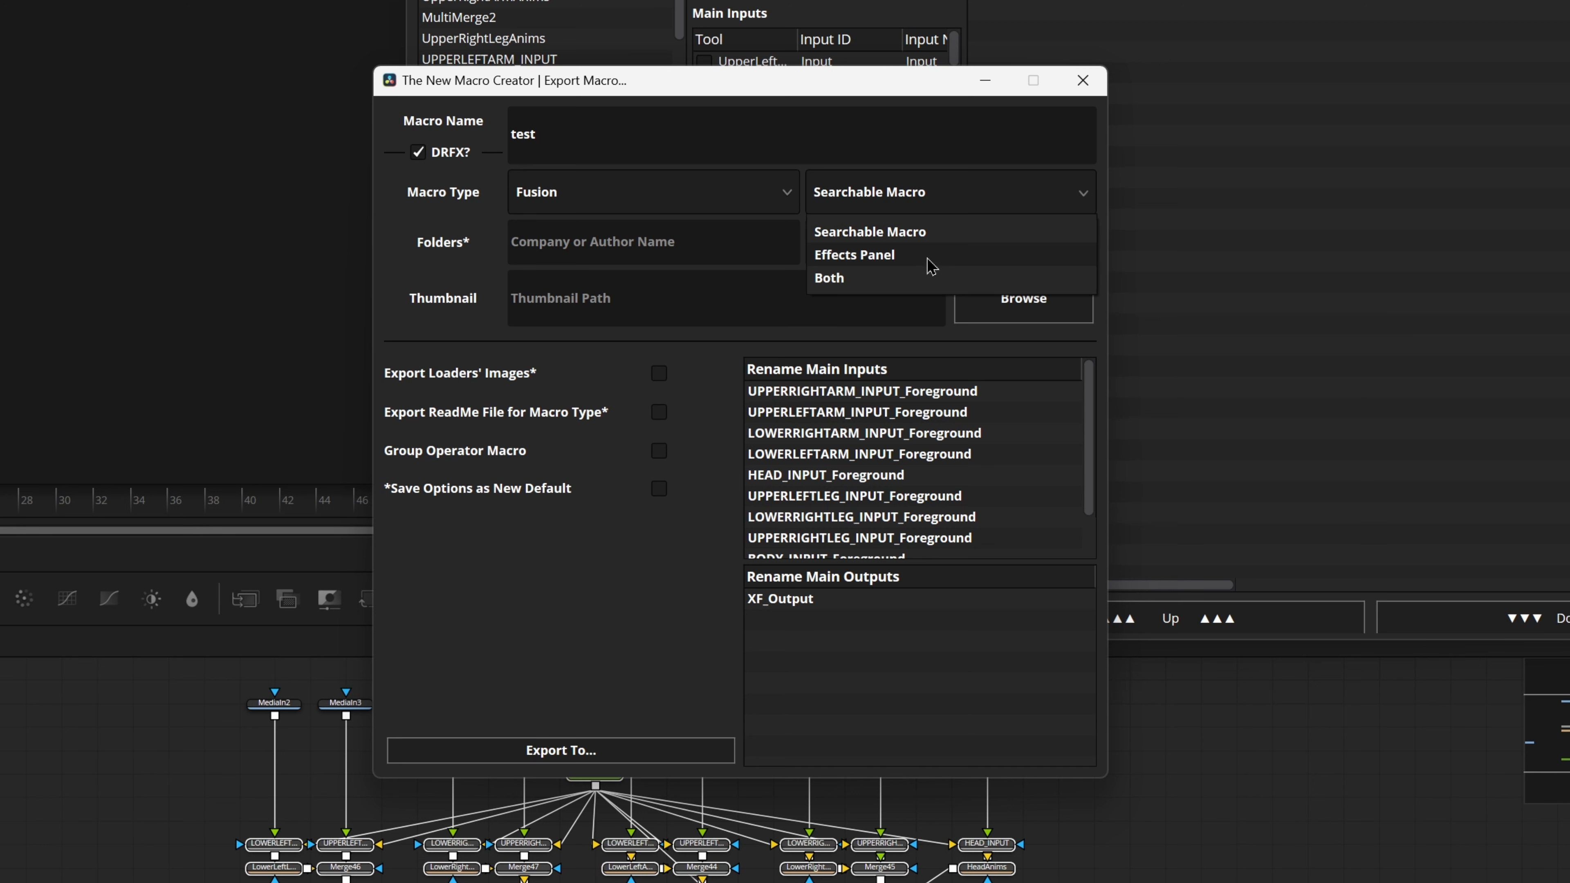
pyautogui.click(904, 232)
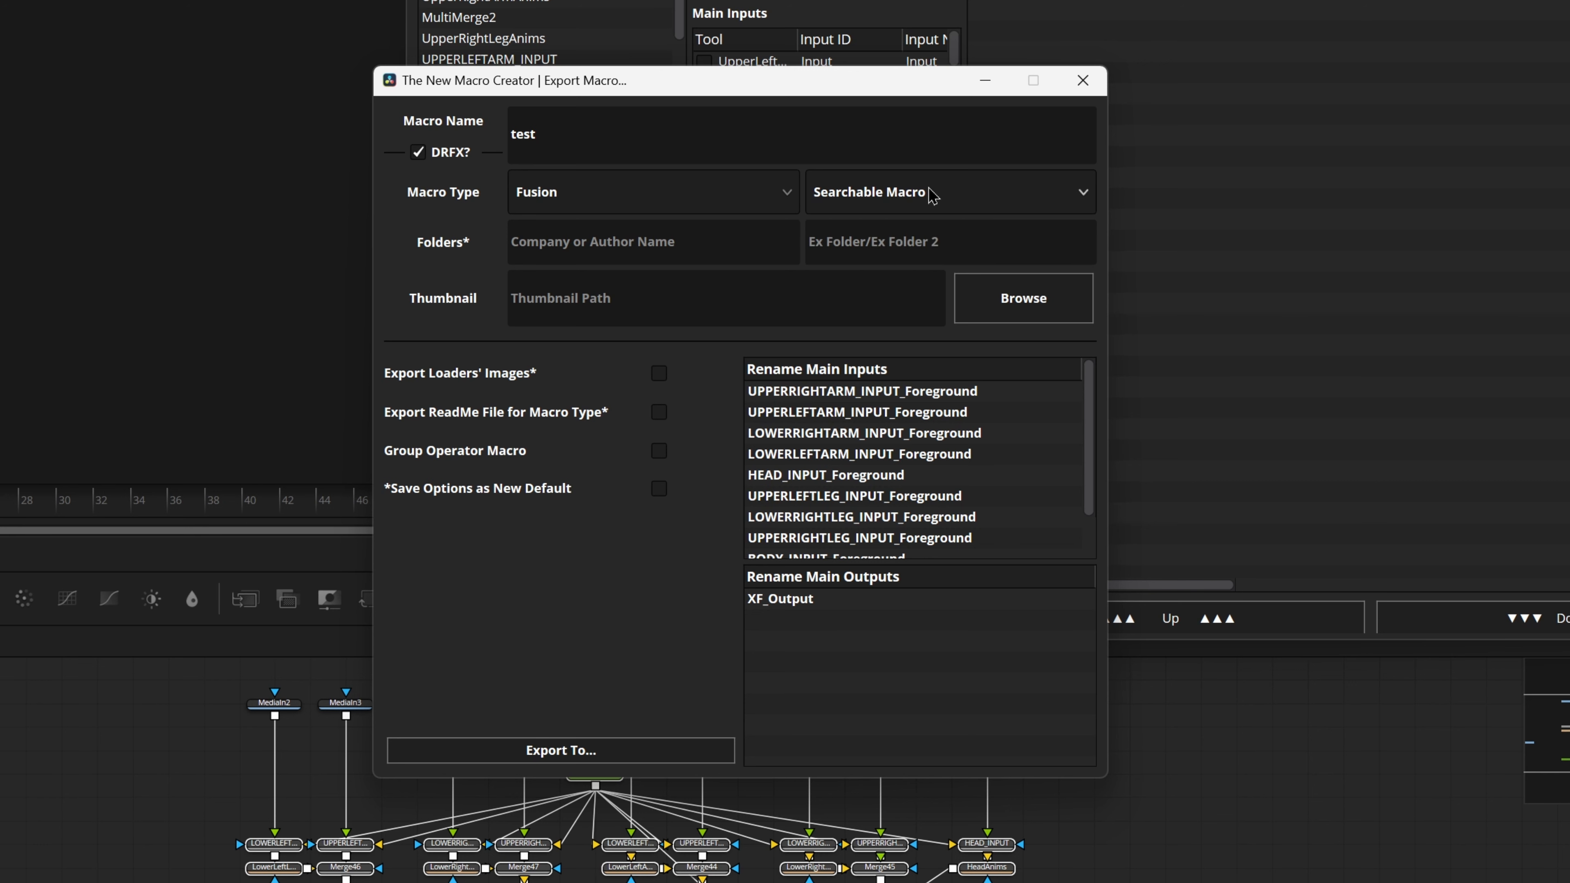